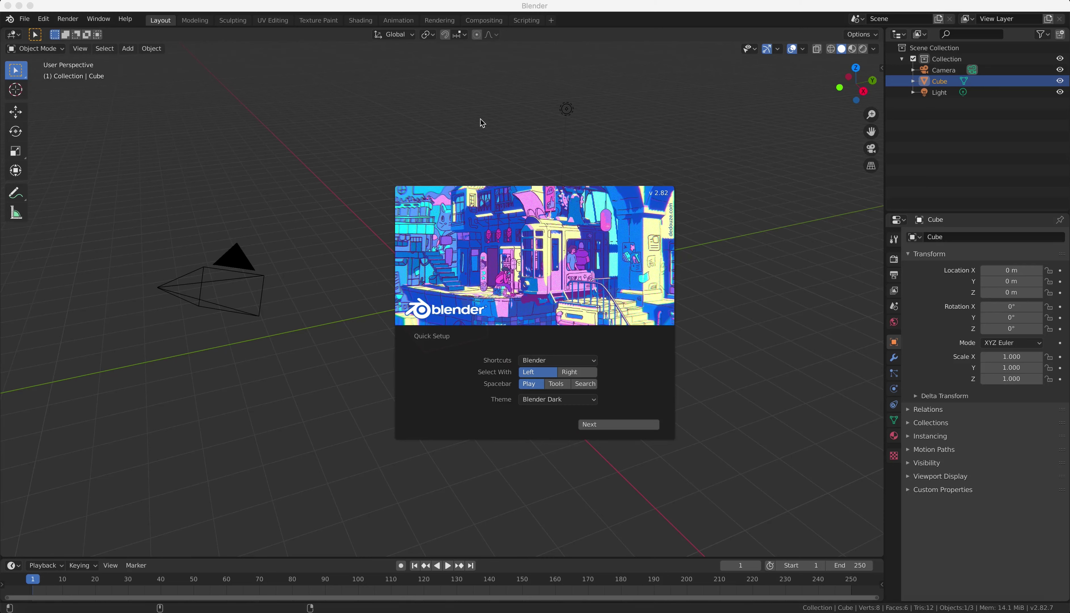
# Dismiss the splash screen and cancel a G move so the cube stays at the origin
pyautogui.click(335, 386)
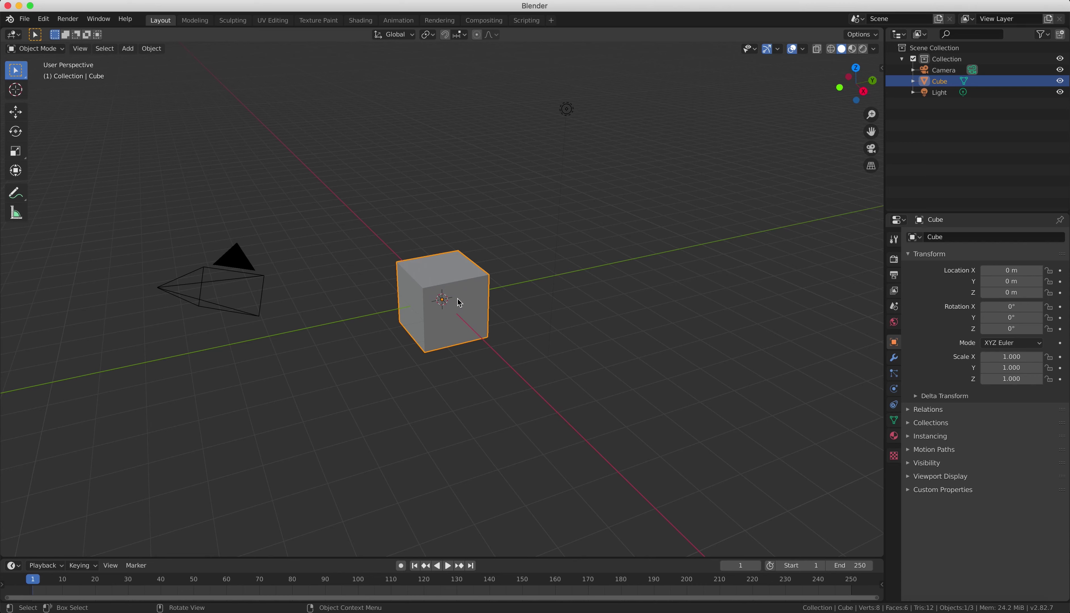
pyautogui.press('g')
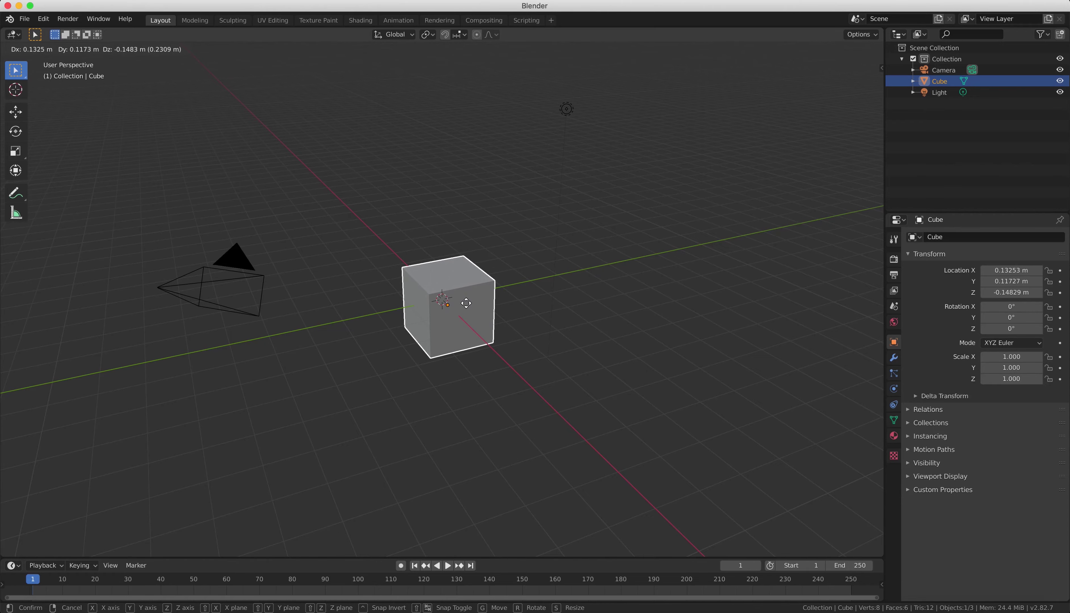
pyautogui.rightClick(517, 262)
# Orbit the view and select the light, camera and cube one after another
pyautogui.moveTo(515, 297)
pyautogui.mouseDown(button='middle')
pyautogui.moveTo(454, 306)
pyautogui.moveTo(518, 291)
pyautogui.mouseUp(button='middle')
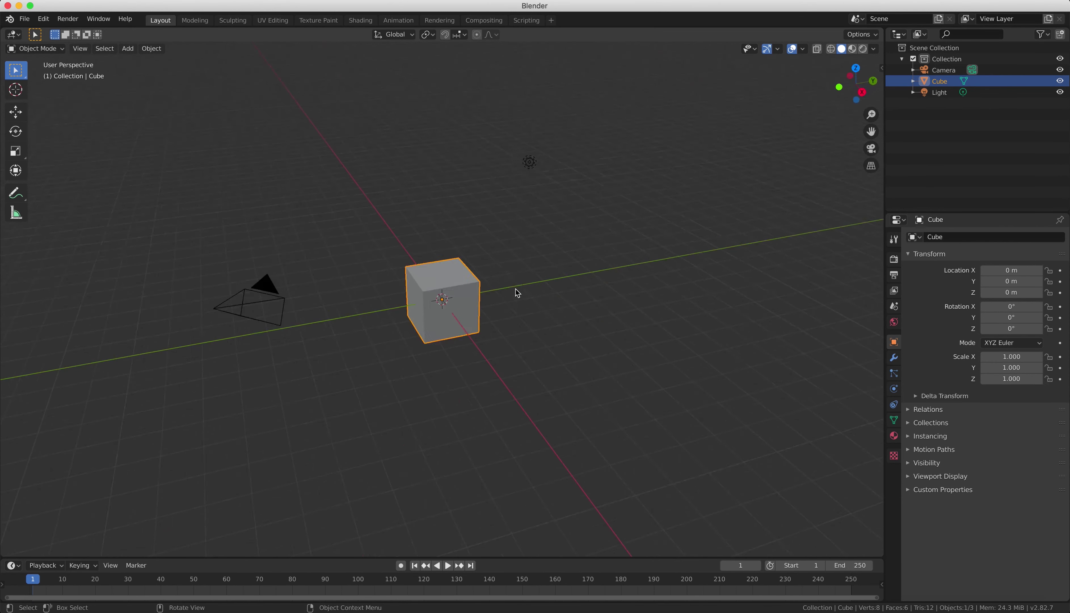
pyautogui.click(533, 167)
pyautogui.click(272, 300)
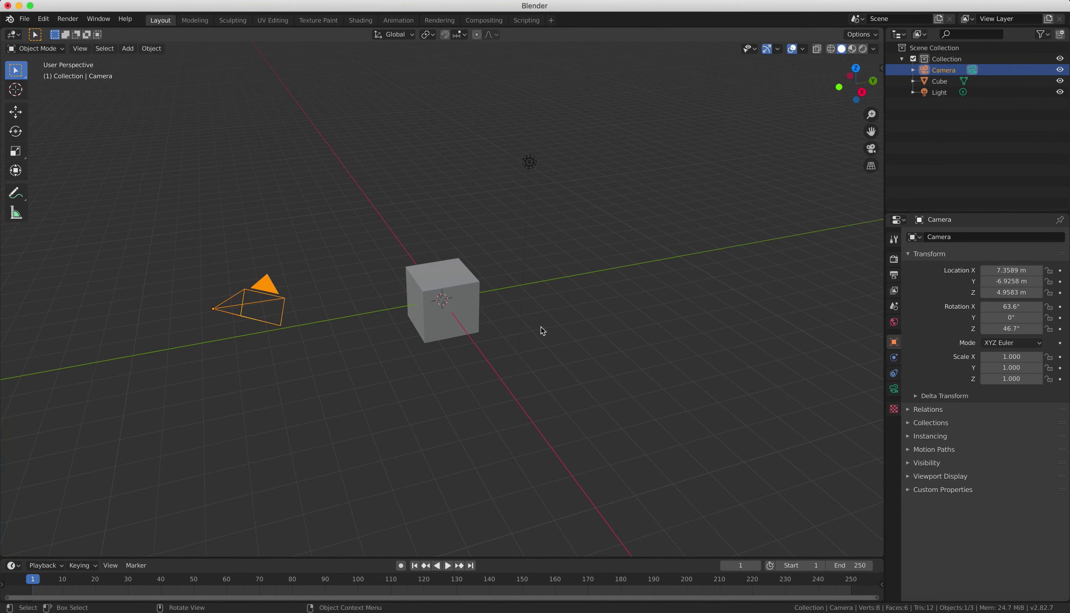
pyautogui.moveTo(542, 330); pyautogui.dragTo(485, 291, button='middle')
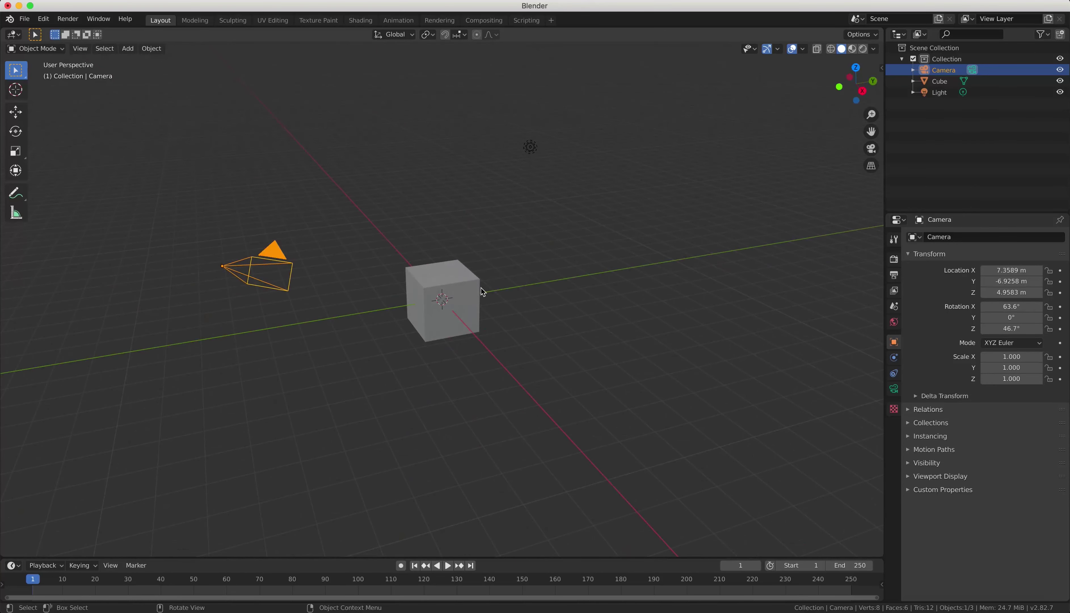
pyautogui.click(468, 285)
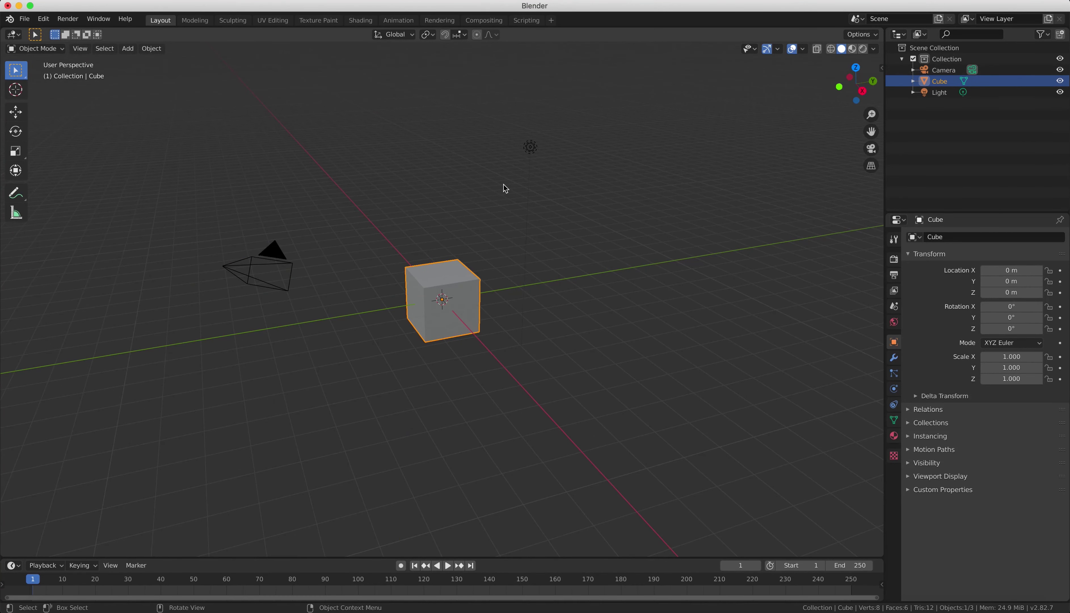
pyautogui.click(531, 148)
pyautogui.click(279, 263)
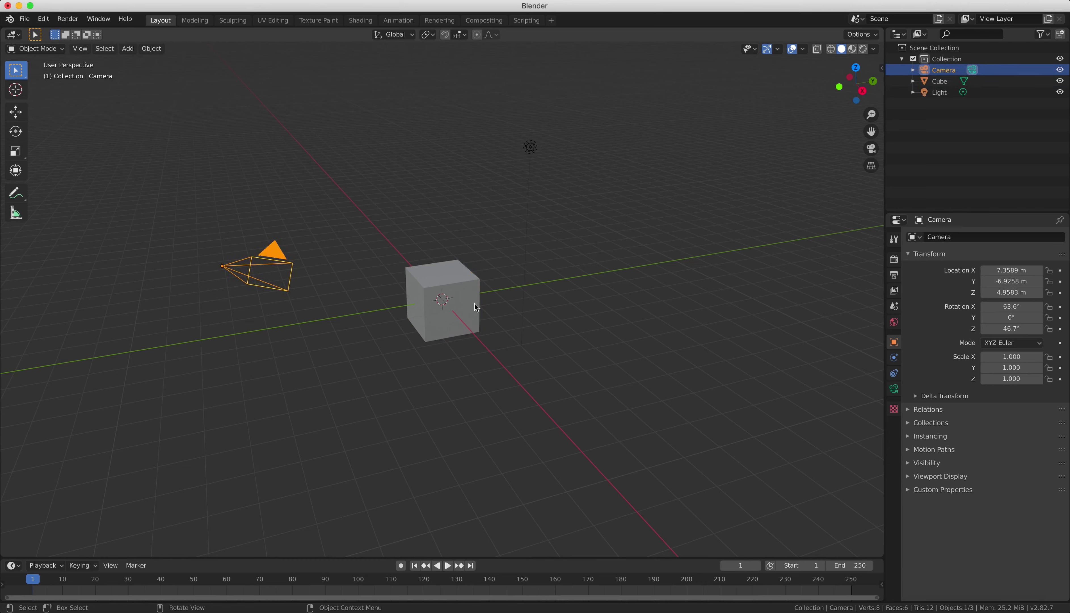
# Cycle the selection twice more through cube, light and camera, ending on the cube
pyautogui.click(470, 294)
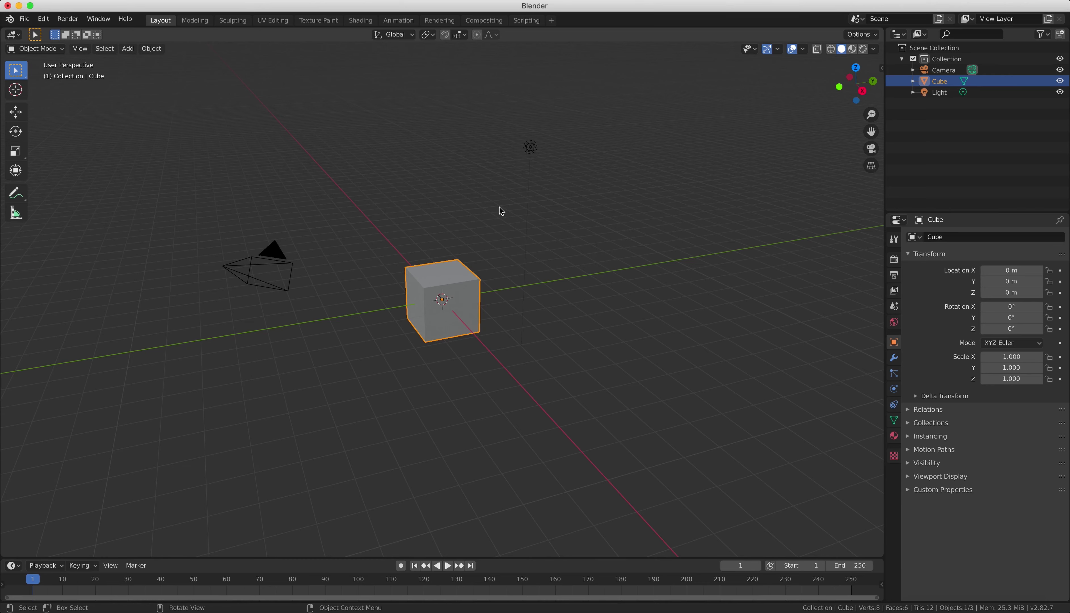
pyautogui.click(530, 148)
pyautogui.click(259, 266)
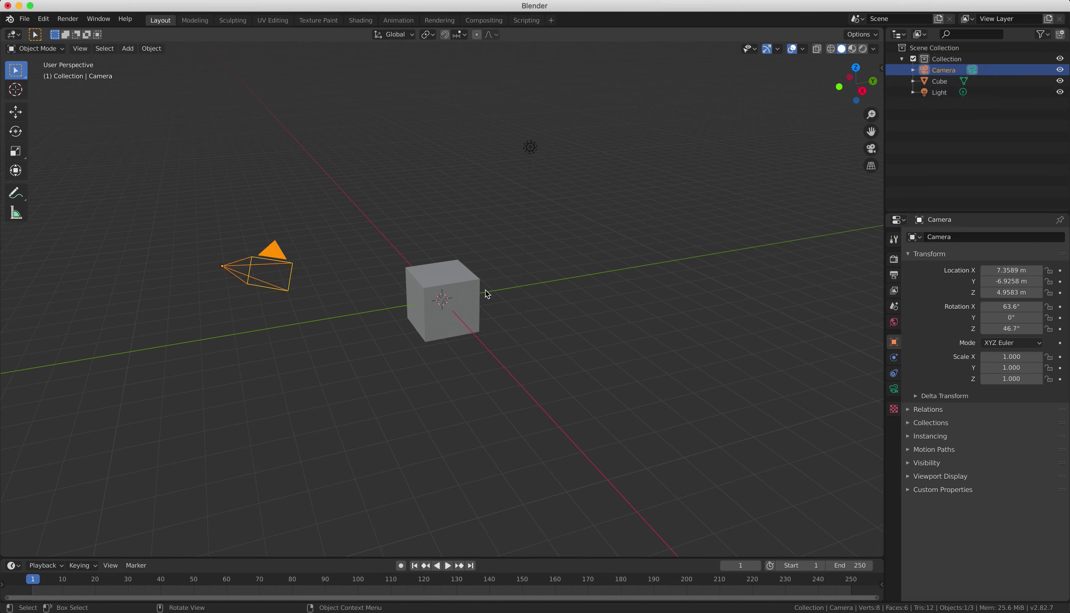
pyautogui.click(466, 287)
pyautogui.click(531, 148)
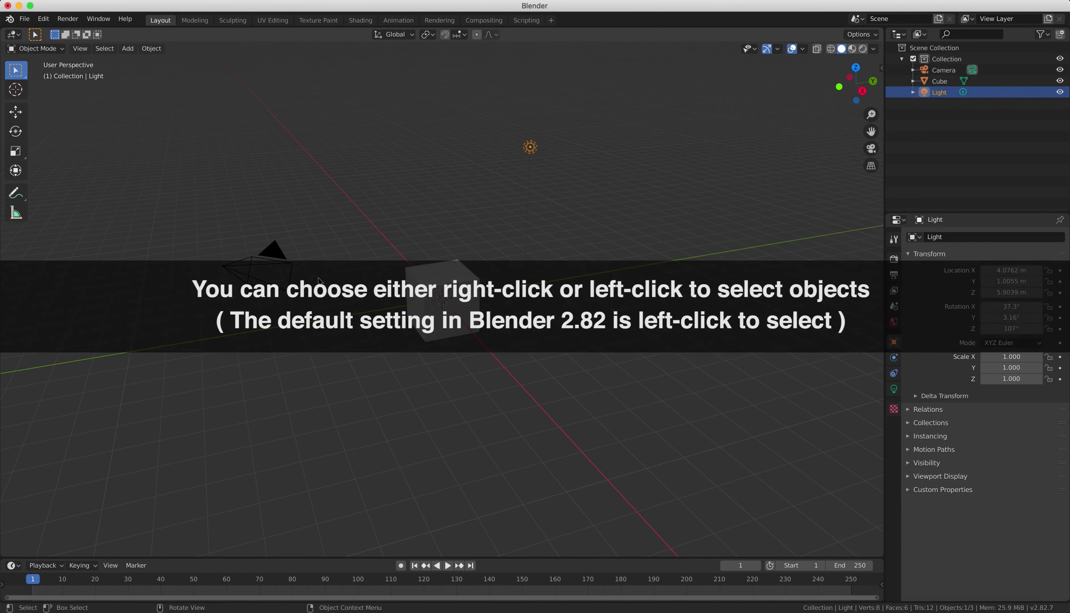
pyautogui.click(272, 264)
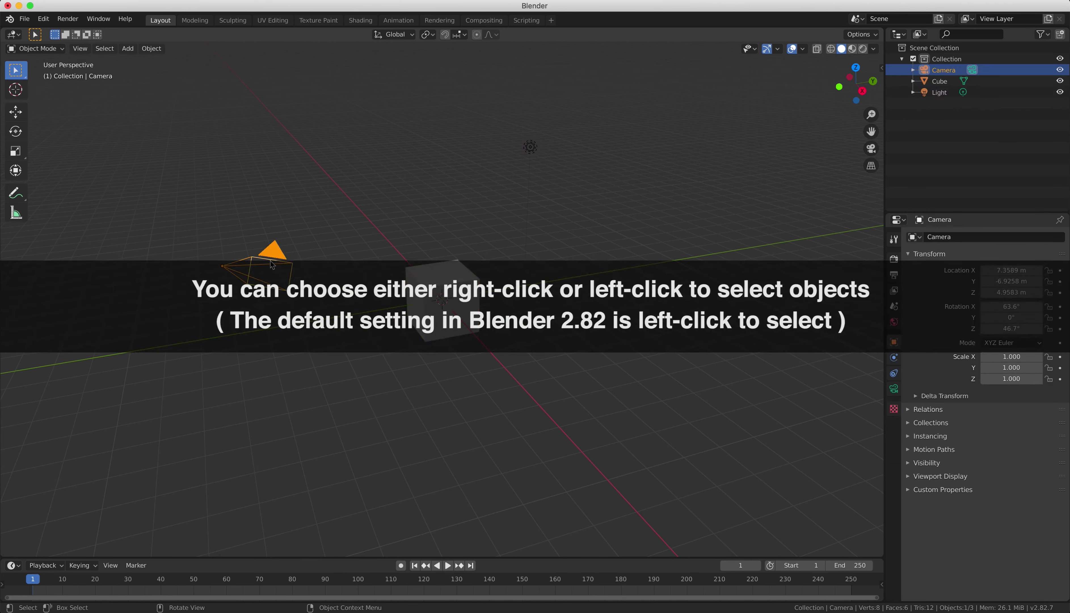
pyautogui.click(467, 282)
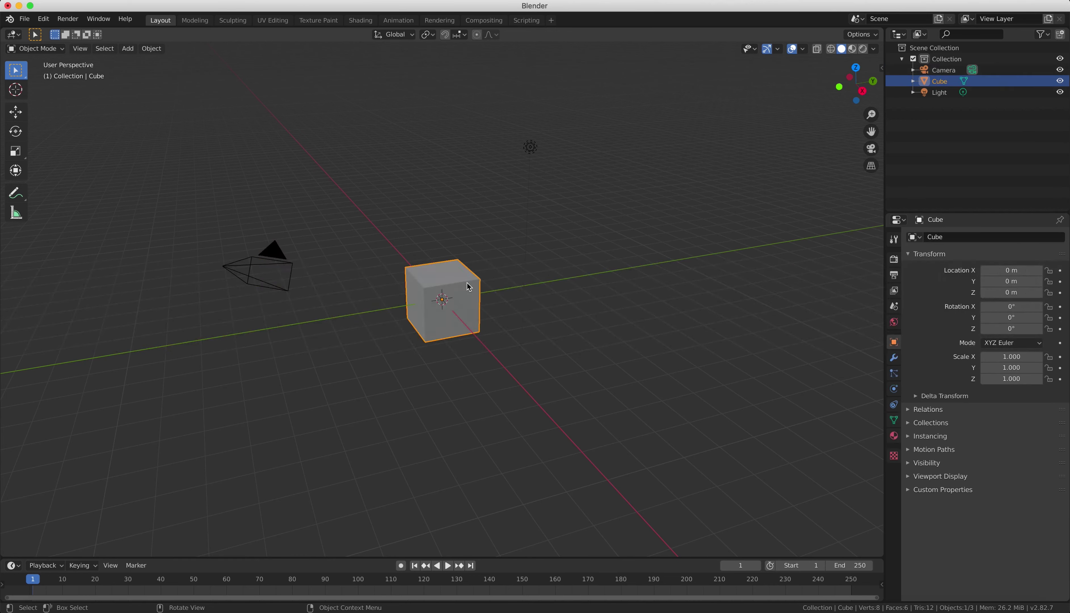
pyautogui.click(533, 155)
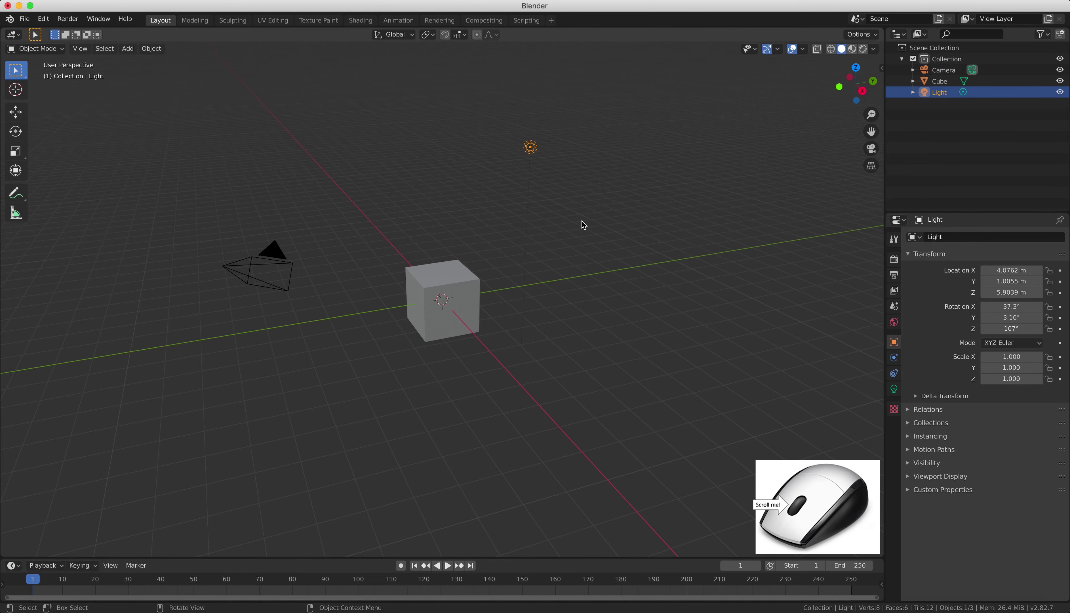
# Orbit around the cube and zoom in and out repeatedly
pyautogui.moveTo(700, 257)
pyautogui.mouseDown(button='middle')
pyautogui.moveTo(602, 256)
pyautogui.moveTo(697, 248)
pyautogui.mouseUp(button='middle')
pyautogui.scroll(4, 685, 252)
pyautogui.scroll(-3, 521, 227)
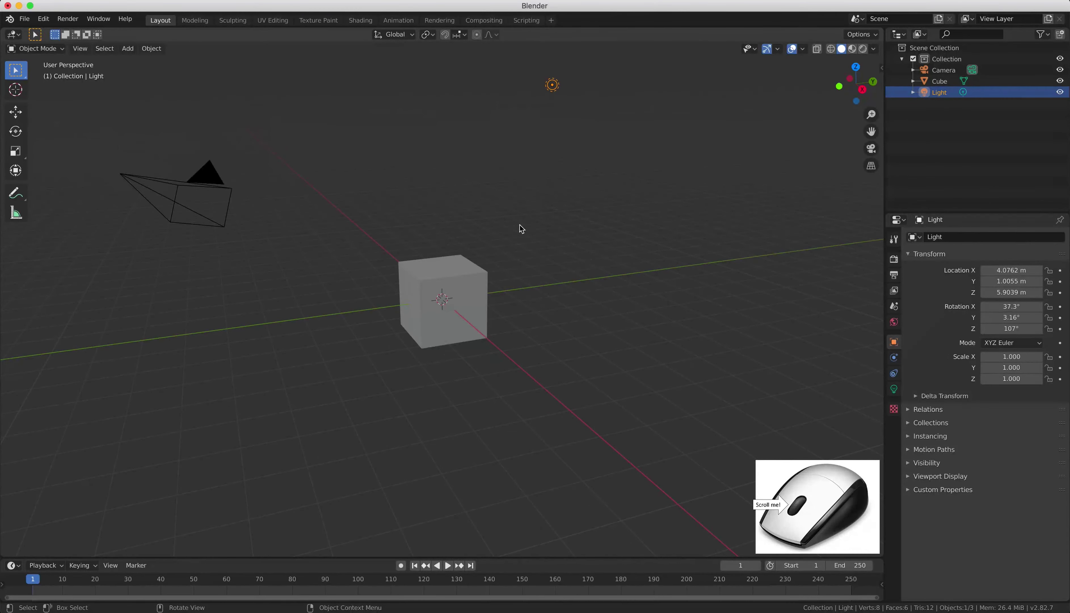
pyautogui.scroll(-2, 521, 227)
pyautogui.moveTo(548, 204)
pyautogui.mouseDown(button='middle')
pyautogui.moveTo(538, 198)
pyautogui.moveTo(568, 221)
pyautogui.moveTo(594, 224)
pyautogui.moveTo(537, 199)
pyautogui.moveTo(545, 207)
pyautogui.mouseUp(button='middle')
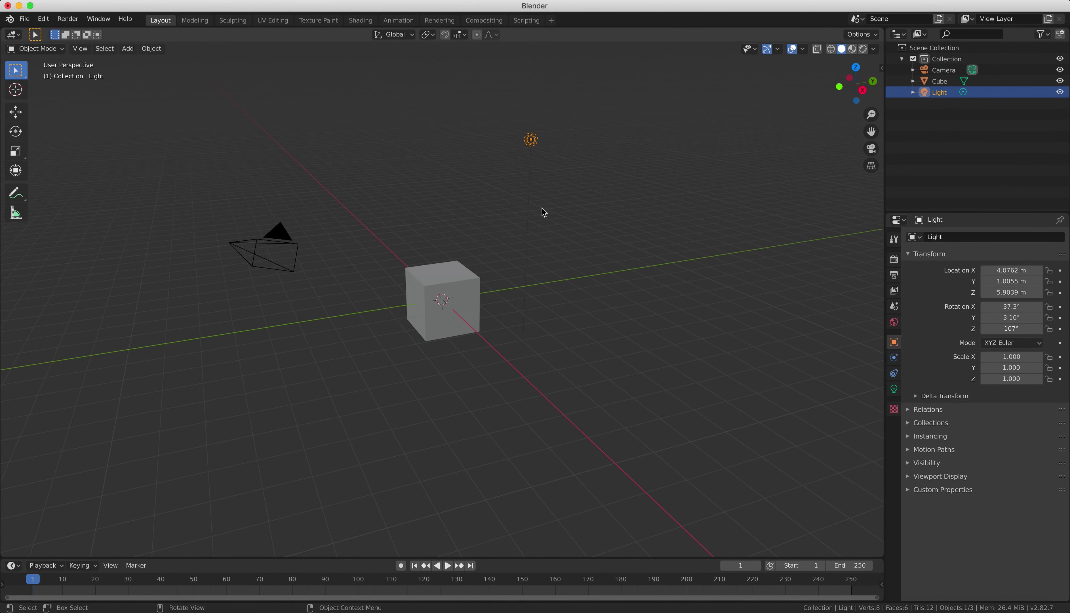
pyautogui.scroll(6, 545, 205)
pyautogui.scroll(-6, 548, 213)
pyautogui.scroll(4, 549, 215)
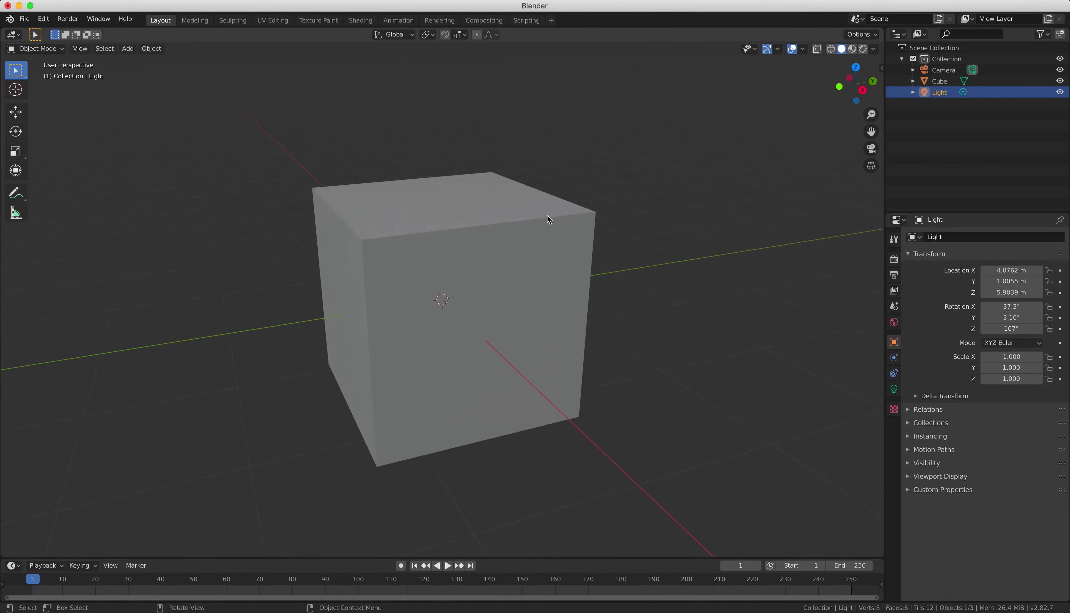
pyautogui.scroll(-4, 548, 215)
pyautogui.scroll(5, 551, 218)
pyautogui.scroll(-5, 545, 221)
pyautogui.scroll(5, 546, 223)
pyautogui.scroll(-6, 545, 219)
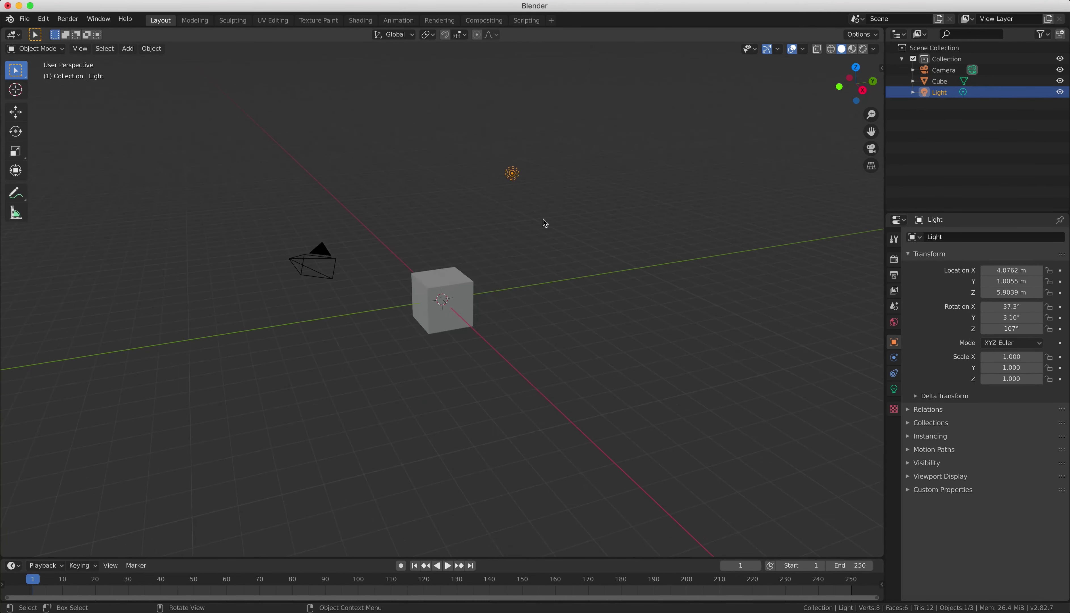
pyautogui.scroll(5, 543, 218)
pyautogui.scroll(-6, 538, 224)
pyautogui.scroll(3, 538, 223)
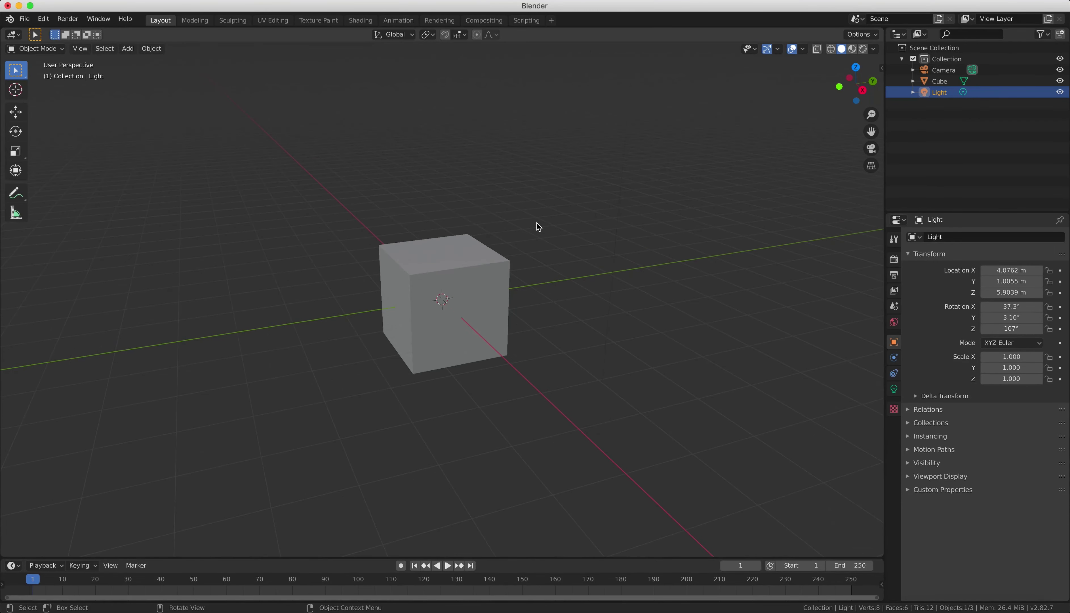
pyautogui.scroll(4, 537, 223)
pyautogui.scroll(-4, 538, 224)
pyautogui.scroll(-5, 538, 223)
pyautogui.scroll(4, 539, 222)
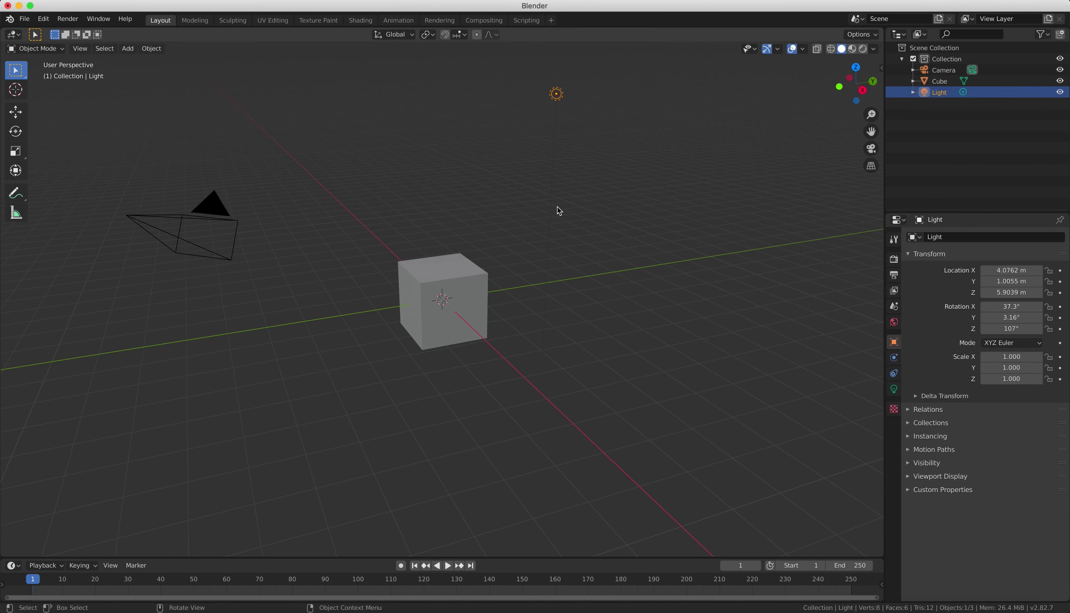
# Orbit further around the scene and zoom to frame the cube, camera and light
pyautogui.moveTo(605, 217); pyautogui.dragTo(578, 219, button='middle')
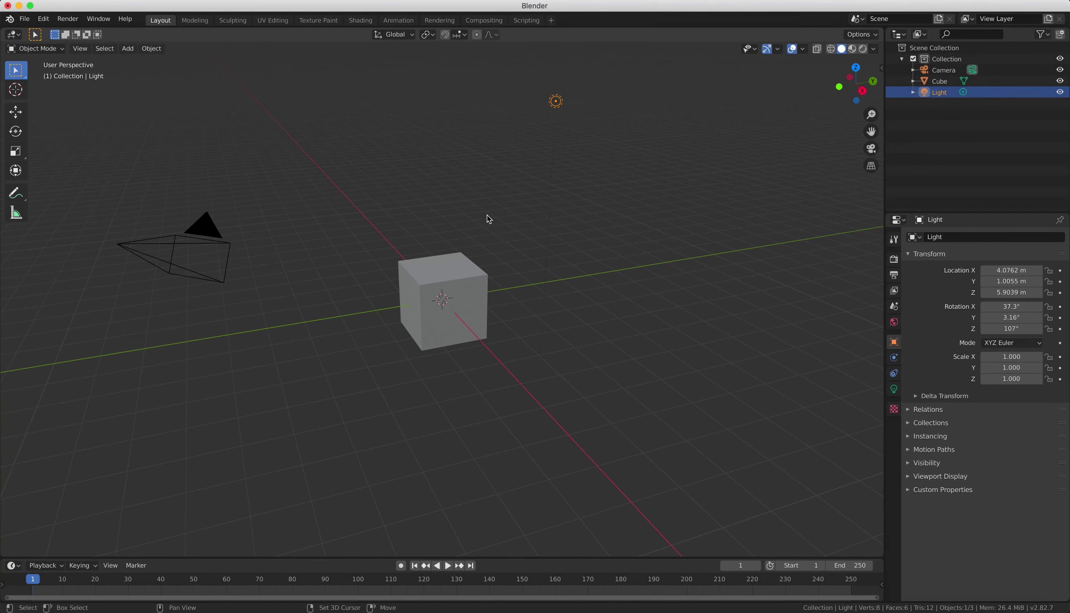
pyautogui.moveTo(443, 219); pyautogui.dragTo(478, 261, button='middle')
pyautogui.scroll(2, 477, 263)
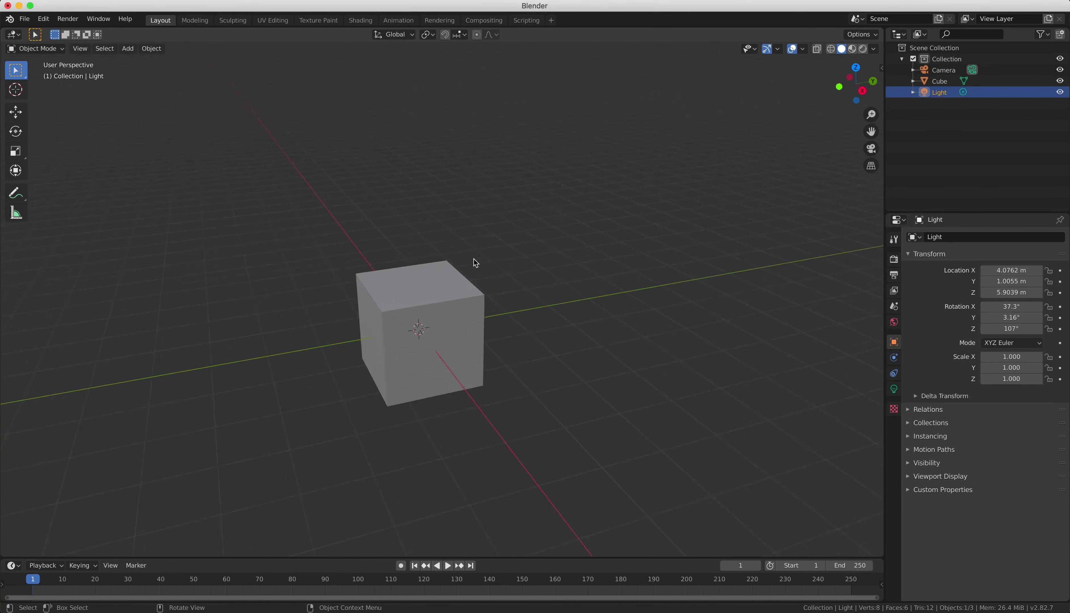
pyautogui.scroll(-3, 471, 263)
pyautogui.scroll(5, 469, 264)
pyautogui.scroll(-5, 470, 265)
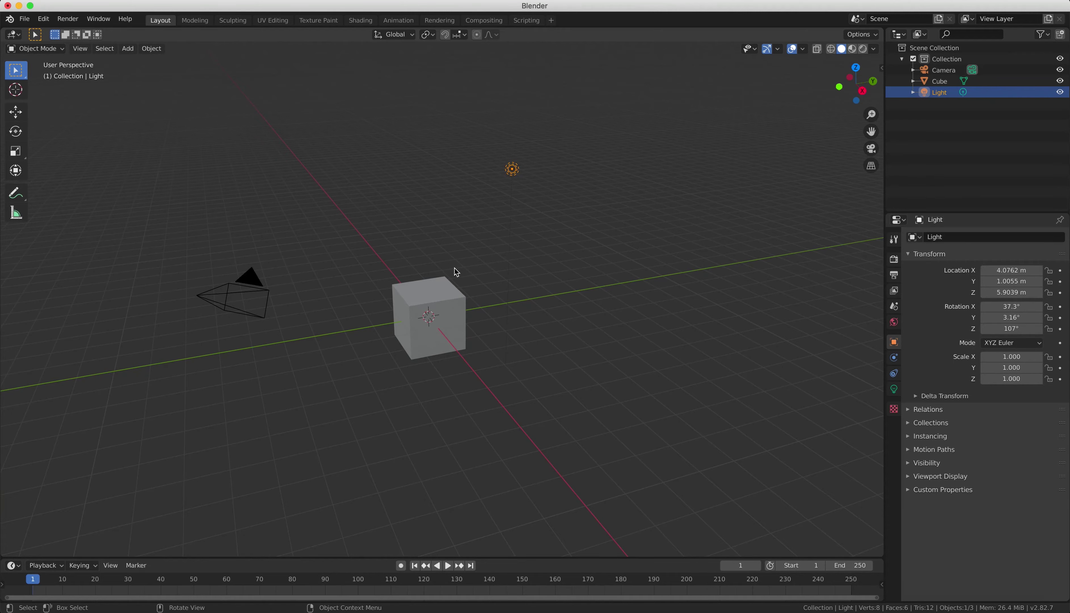
pyautogui.moveTo(404, 268)
pyautogui.mouseDown(button='middle')
pyautogui.moveTo(346, 291)
pyautogui.moveTo(869, 304)
pyautogui.moveTo(497, 266)
pyautogui.moveTo(418, 277)
pyautogui.moveTo(678, 318)
pyautogui.moveTo(333, 287)
pyautogui.moveTo(86, 344)
pyautogui.moveTo(624, 327)
pyautogui.moveTo(586, 185)
pyautogui.moveTo(633, 205)
pyautogui.moveTo(671, 66)
pyautogui.moveTo(473, 278)
pyautogui.moveTo(369, 291)
pyautogui.moveTo(400, 276)
pyautogui.mouseUp(button='middle')
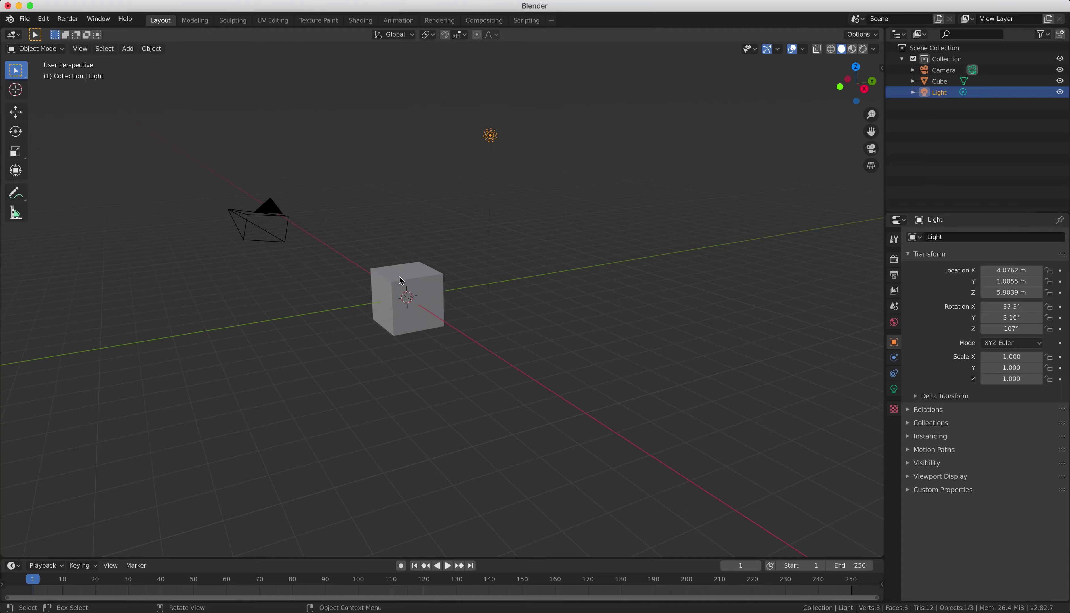
pyautogui.scroll(3, 412, 278)
pyautogui.scroll(-4, 468, 297)
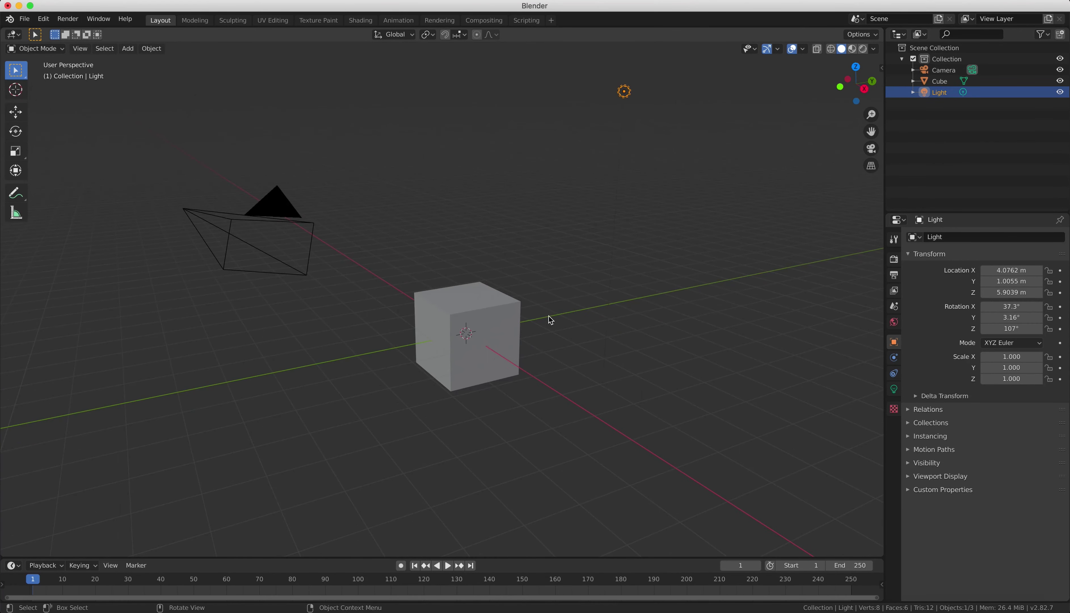
pyautogui.moveTo(597, 317); pyautogui.dragTo(627, 314, button='middle')
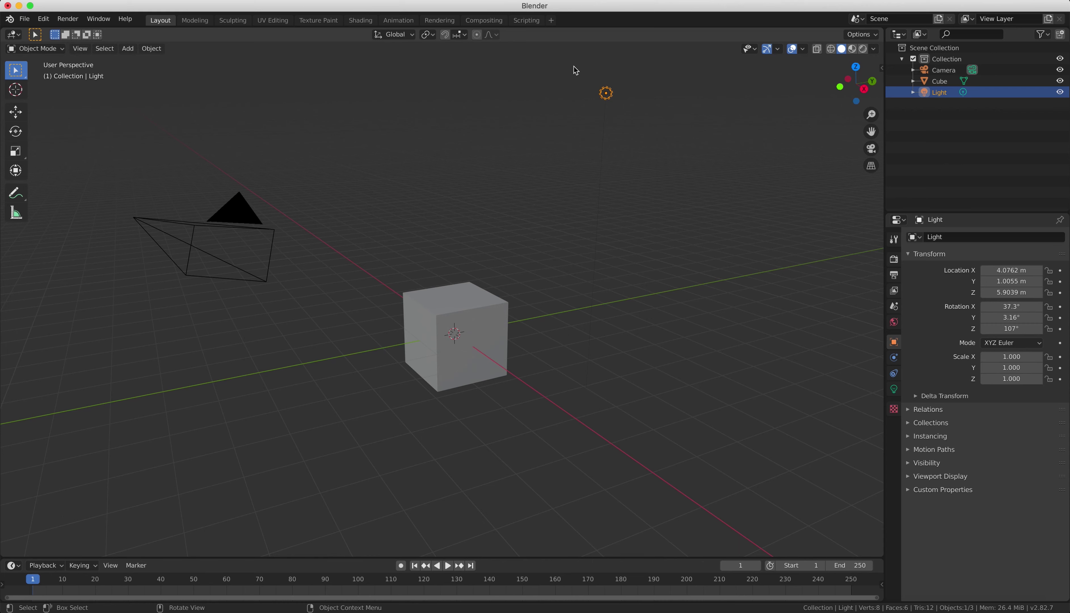
# Select the cube, then the camera, and finish with the Cube selected
pyautogui.click(468, 321)
pyautogui.click(223, 225)
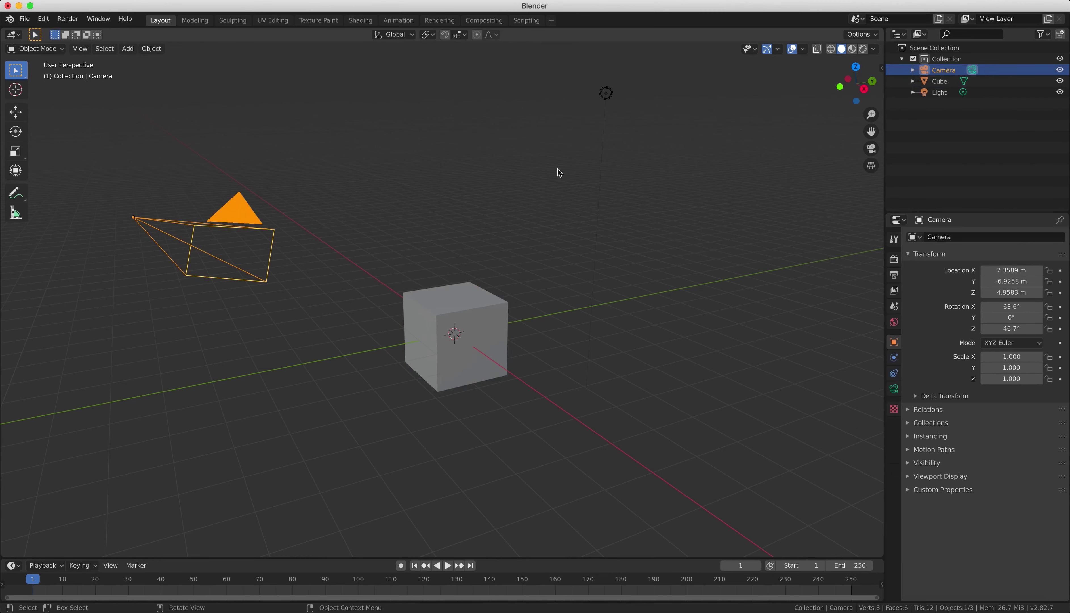
pyautogui.click(429, 307)
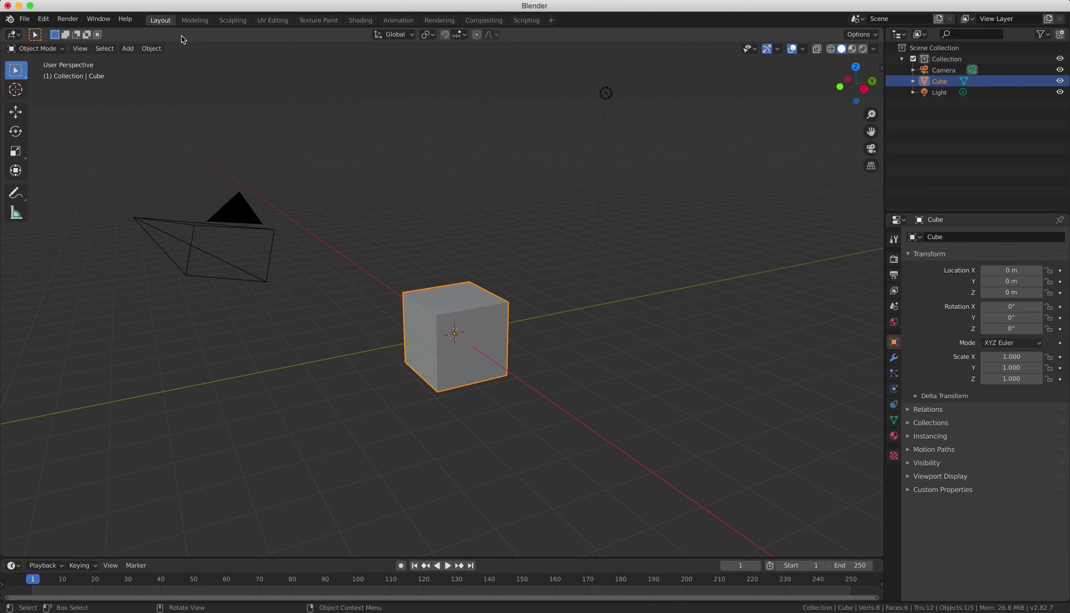
pyautogui.click(46, 19)
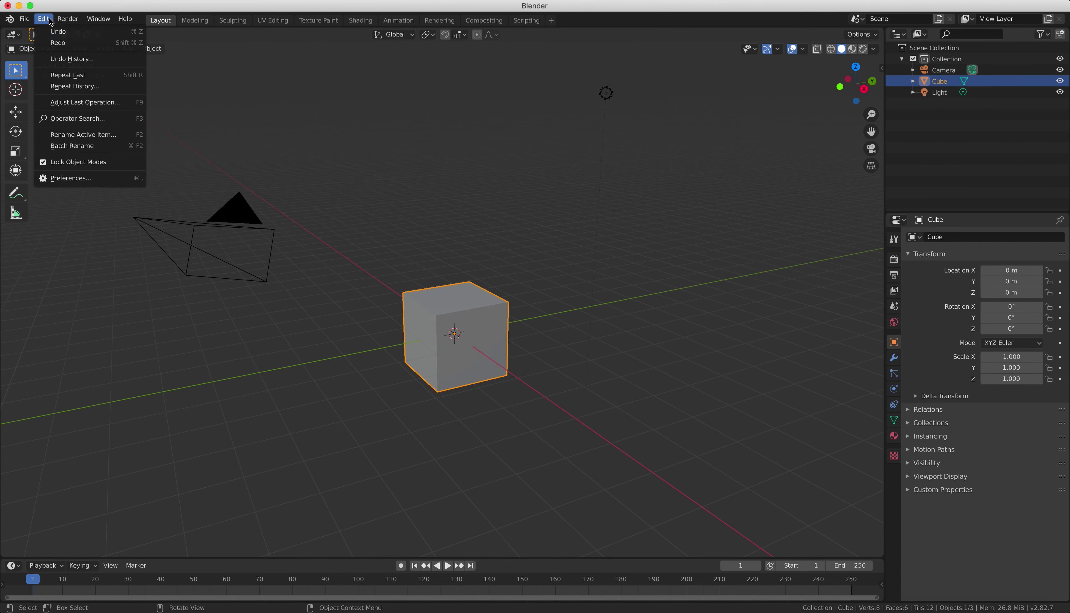
pyautogui.click(67, 178)
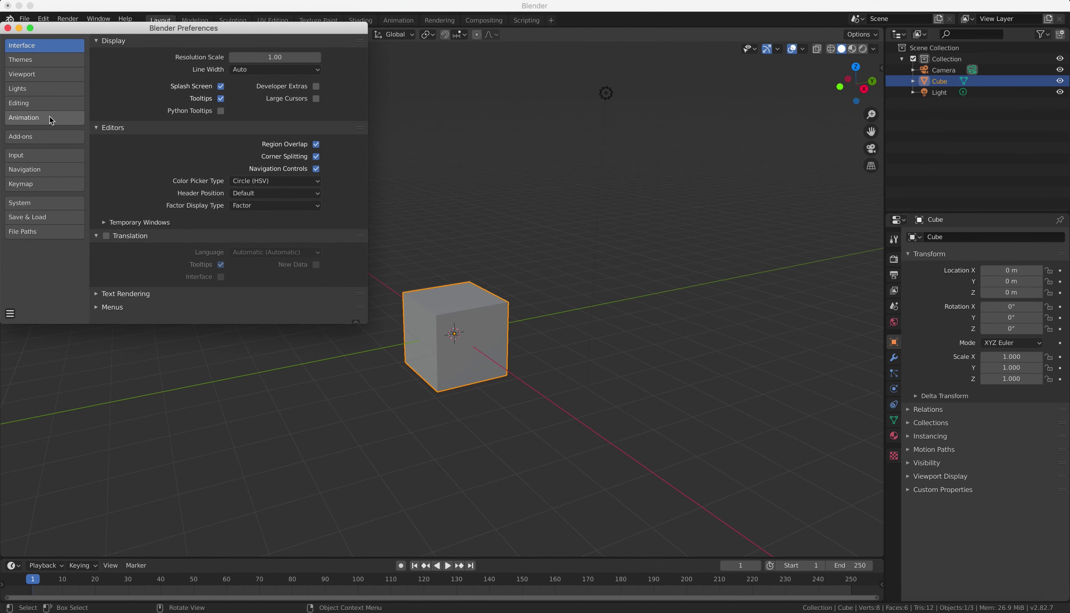
pyautogui.click(38, 158)
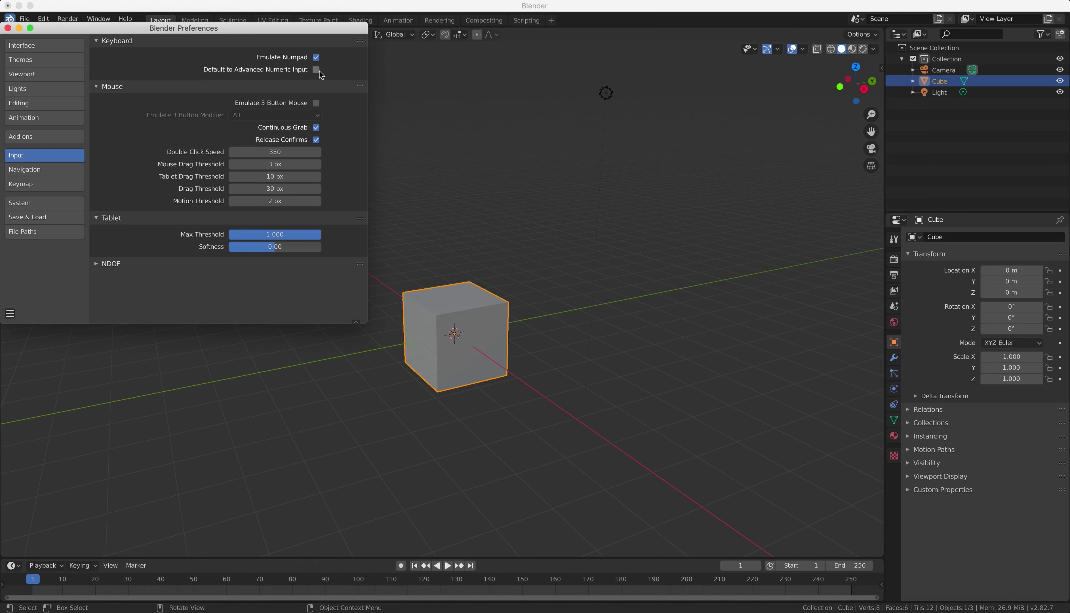
pyautogui.click(10, 29)
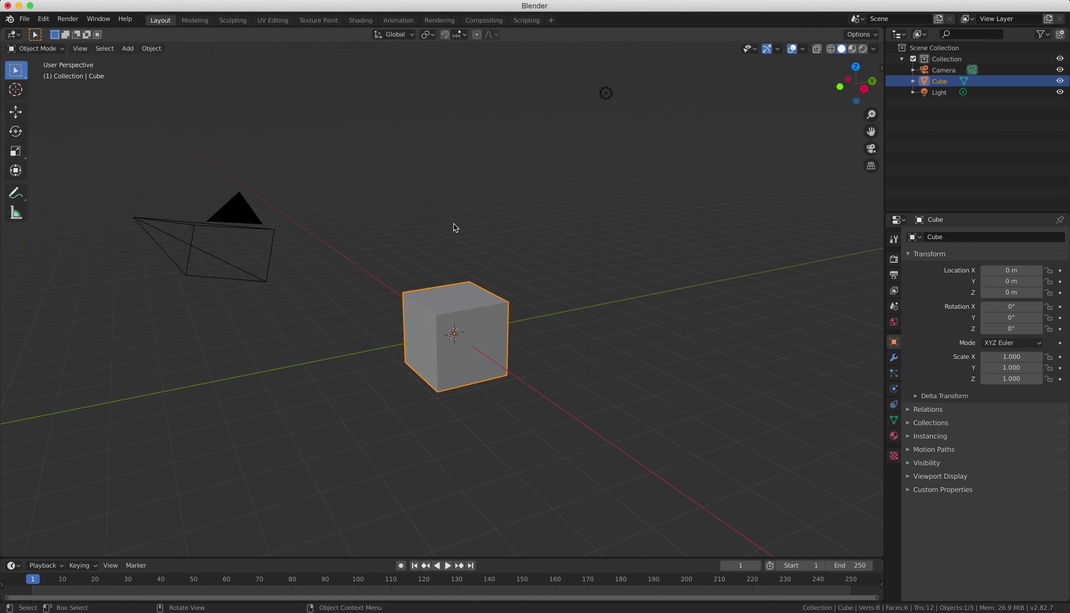
# Orbit, then check the front, right and top numpad views, toggling perspective and orthographic
pyautogui.moveTo(620, 278); pyautogui.dragTo(657, 289, button='middle')
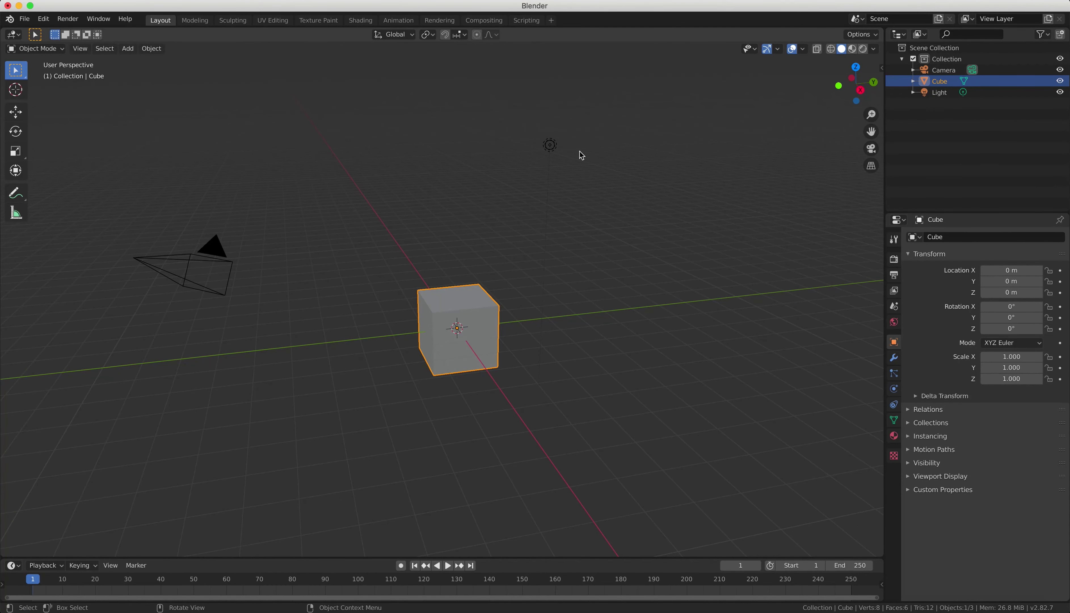
pyautogui.press('KP_1')
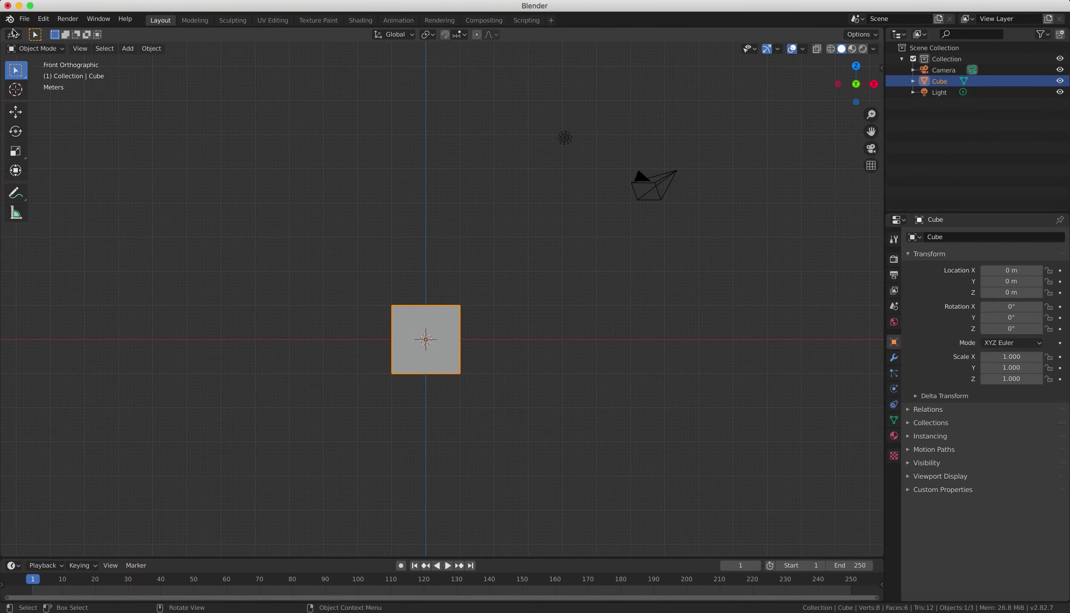
pyautogui.press('KP_3')
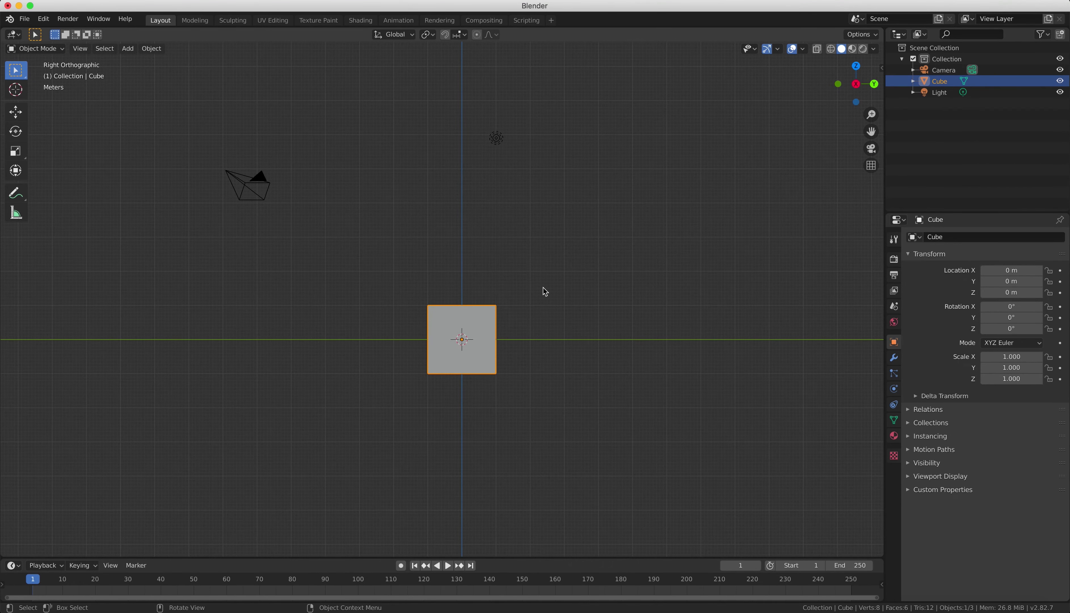
pyautogui.press('KP_7')
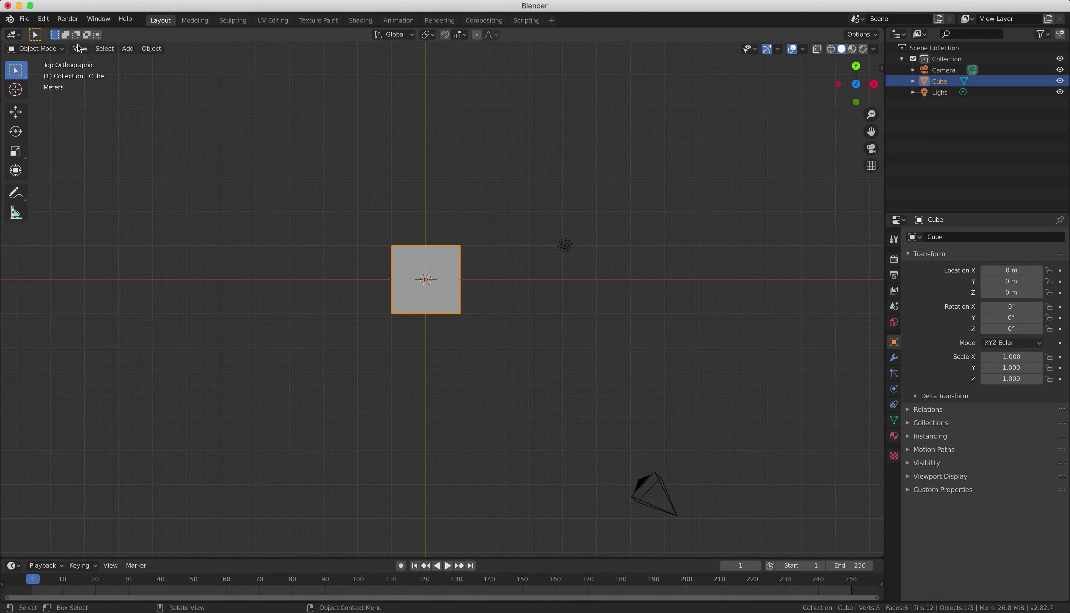
pyautogui.press('KP_5')
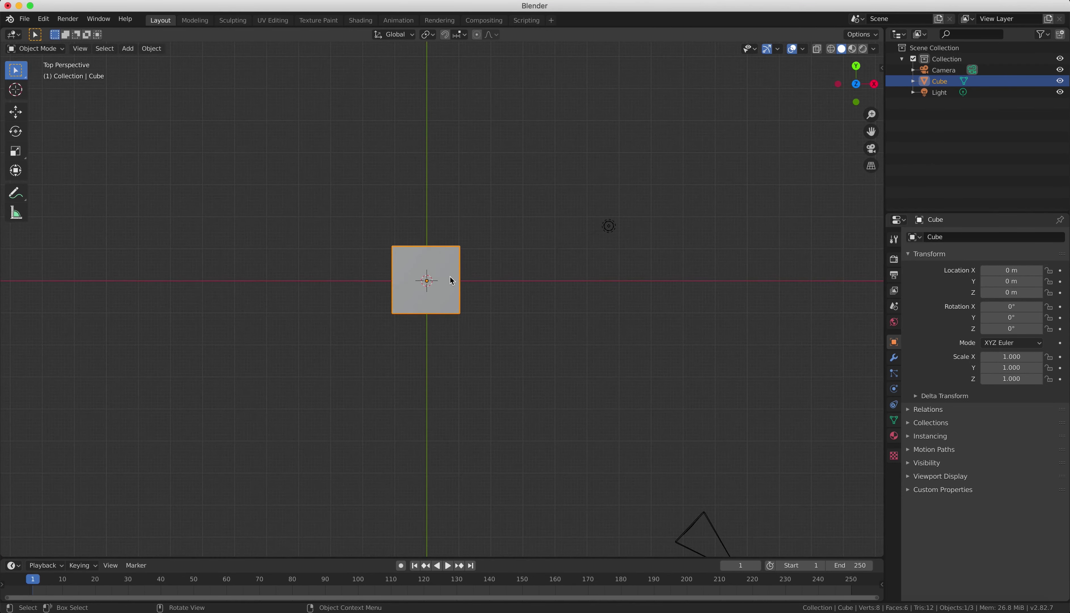
pyautogui.press('KP_5')
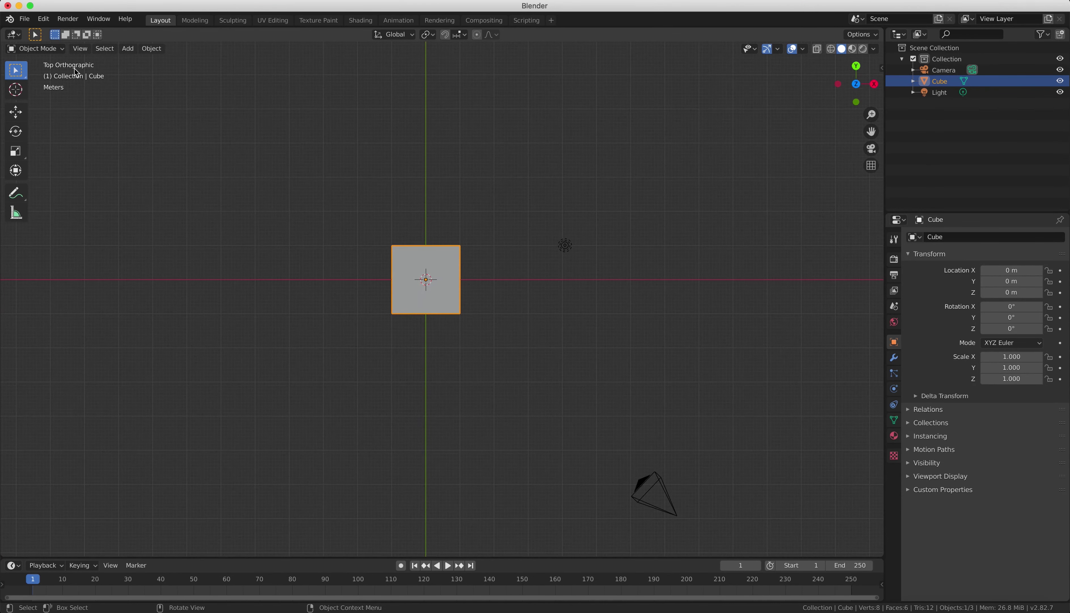
pyautogui.press('KP_5')
pyautogui.press('KP_5')
pyautogui.press('KP_5')
pyautogui.scroll(8, 595, 332)
pyautogui.scroll(-4, 588, 324)
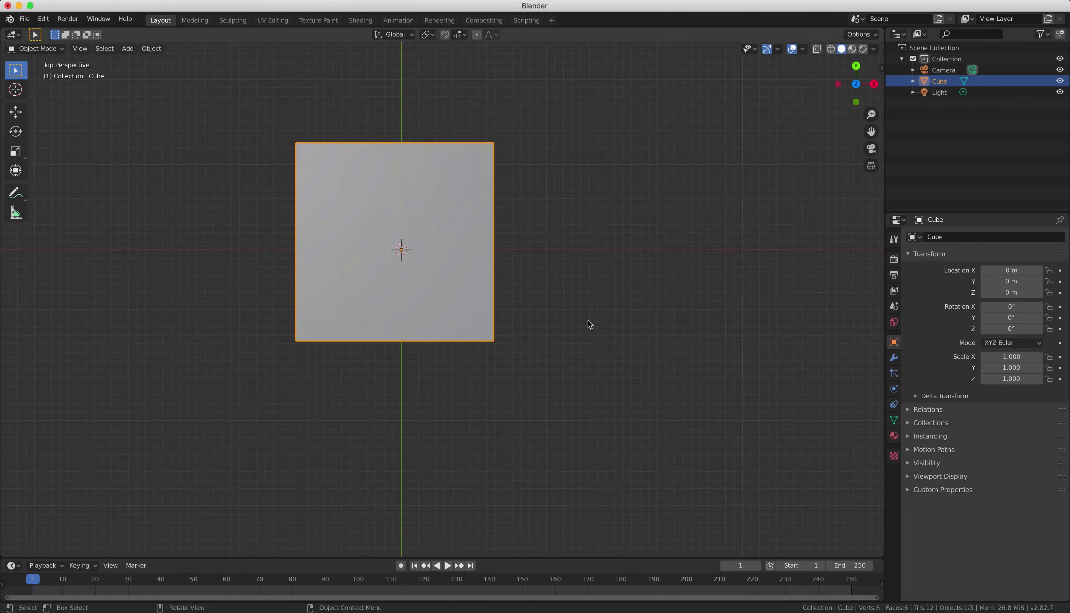
# Go to Front view, try perspective and a slight orbit, then return to Front Orthographic
pyautogui.press('KP_1')
pyautogui.scroll(4, 507, 318)
pyautogui.scroll(-3, 509, 319)
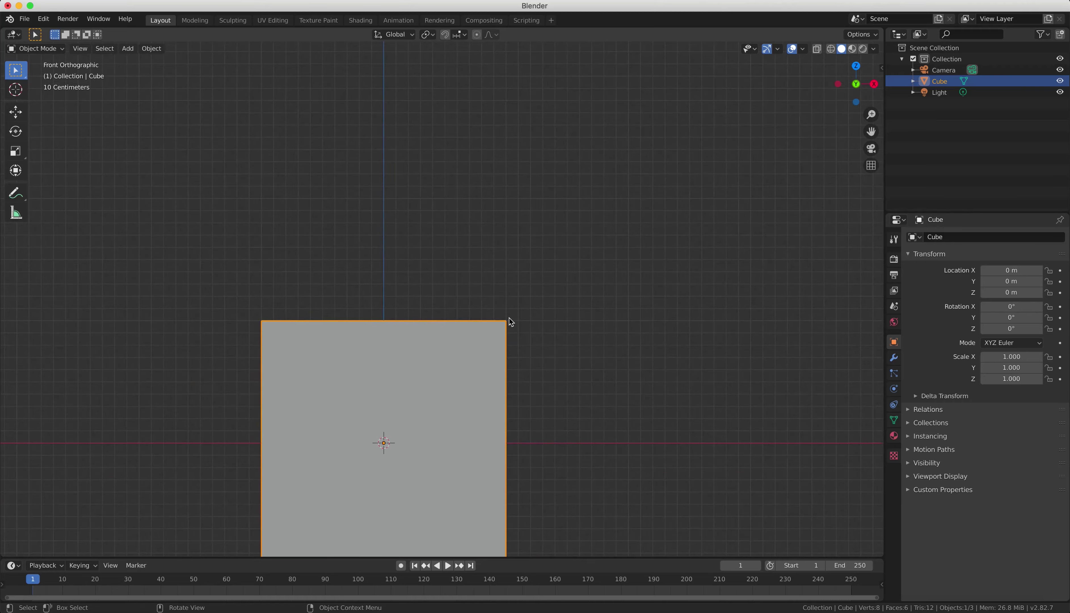
pyautogui.press('KP_5')
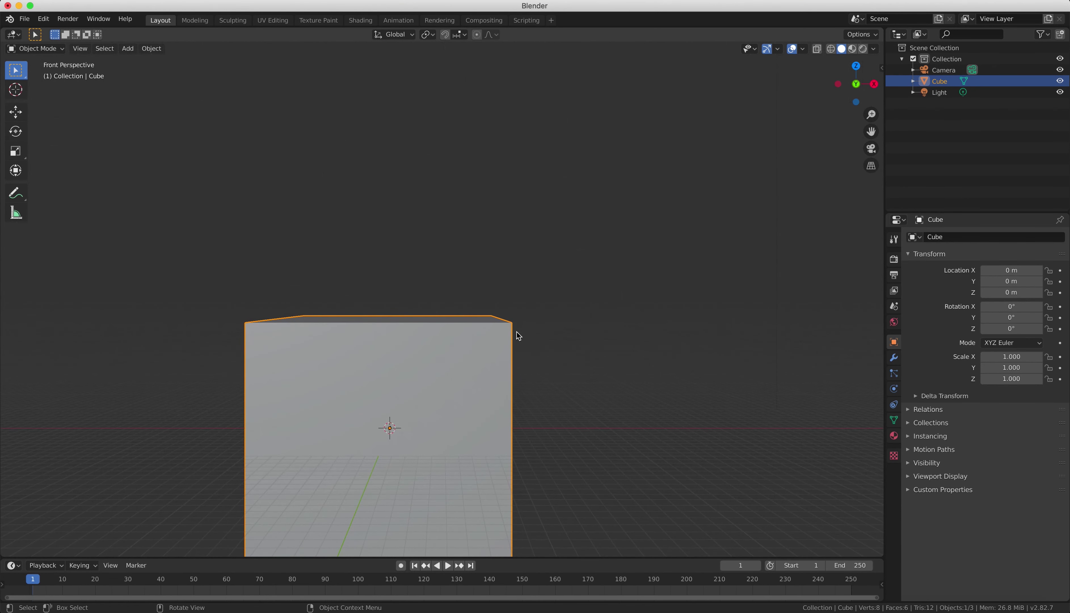
pyautogui.scroll(-2, 503, 332)
pyautogui.moveTo(502, 333); pyautogui.dragTo(478, 328, button='middle')
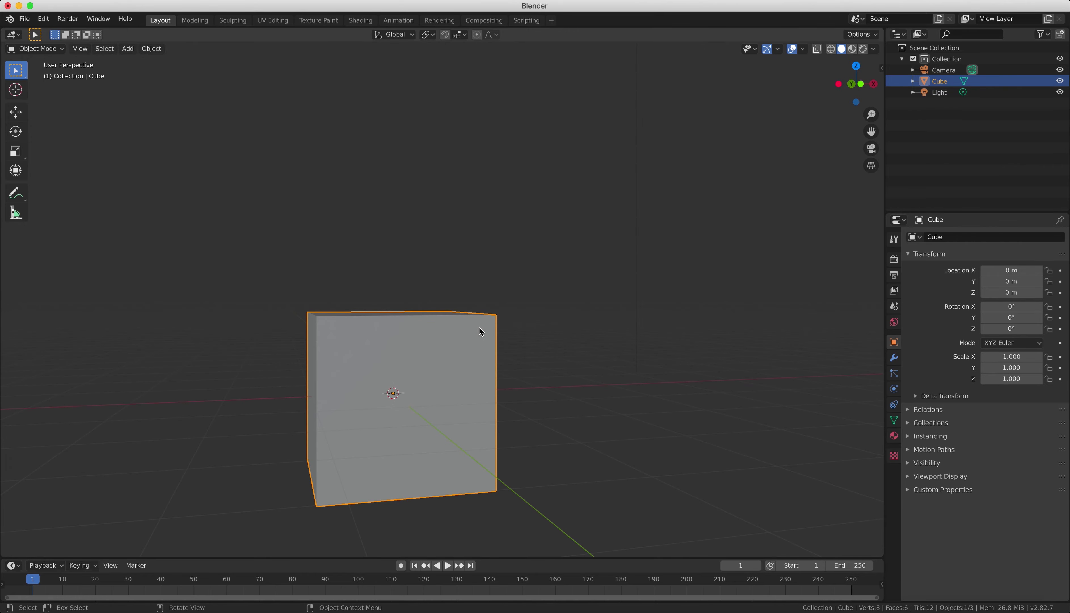
pyautogui.press('KP_1')
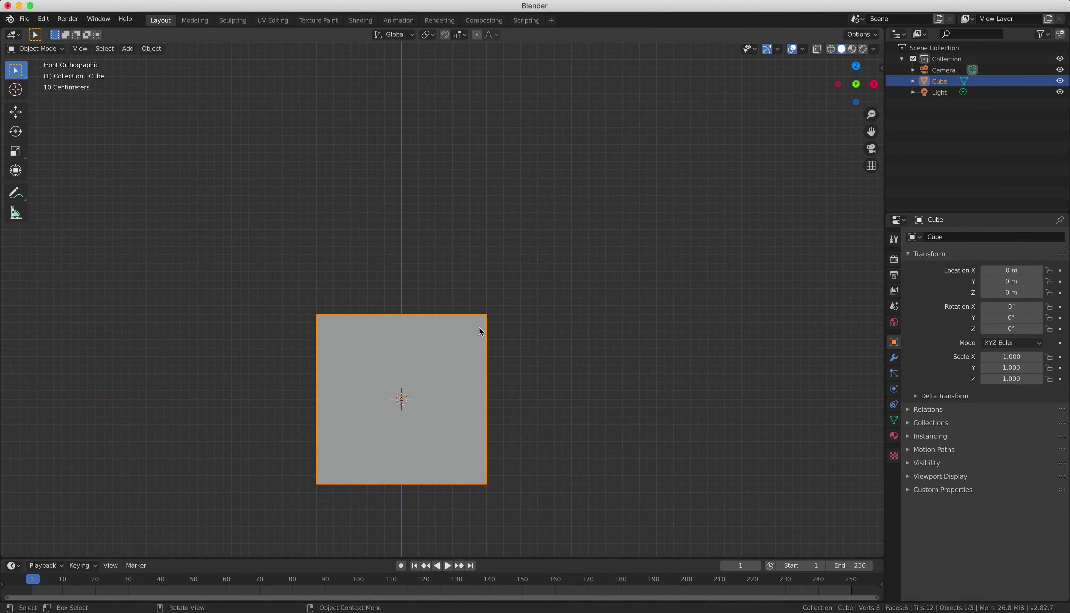
pyautogui.press('KP_5')
pyautogui.press('KP_5')
pyautogui.press('KP_5')
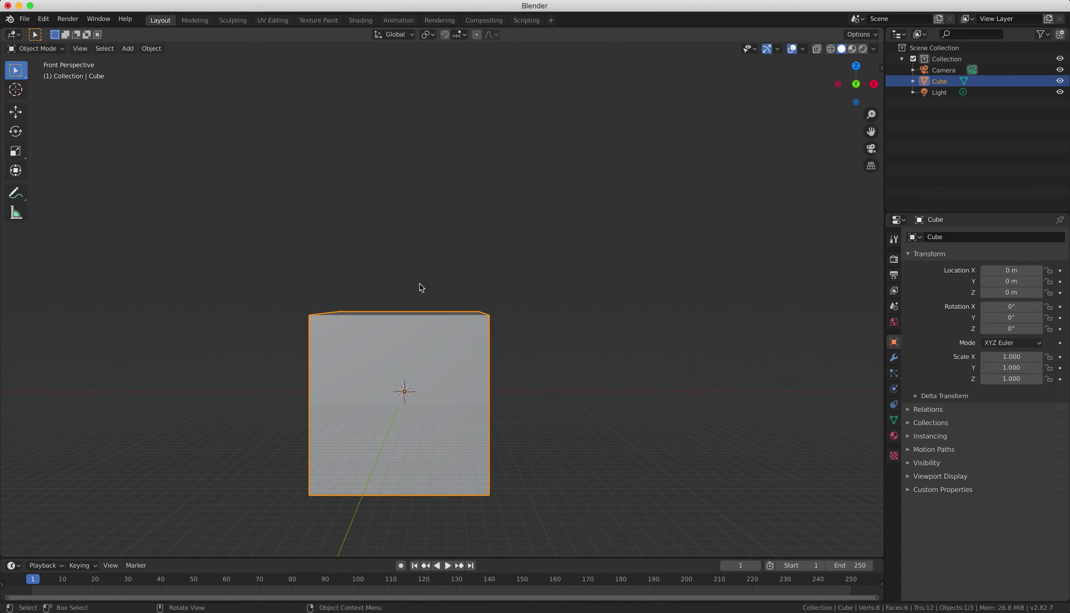
pyautogui.press('KP_5')
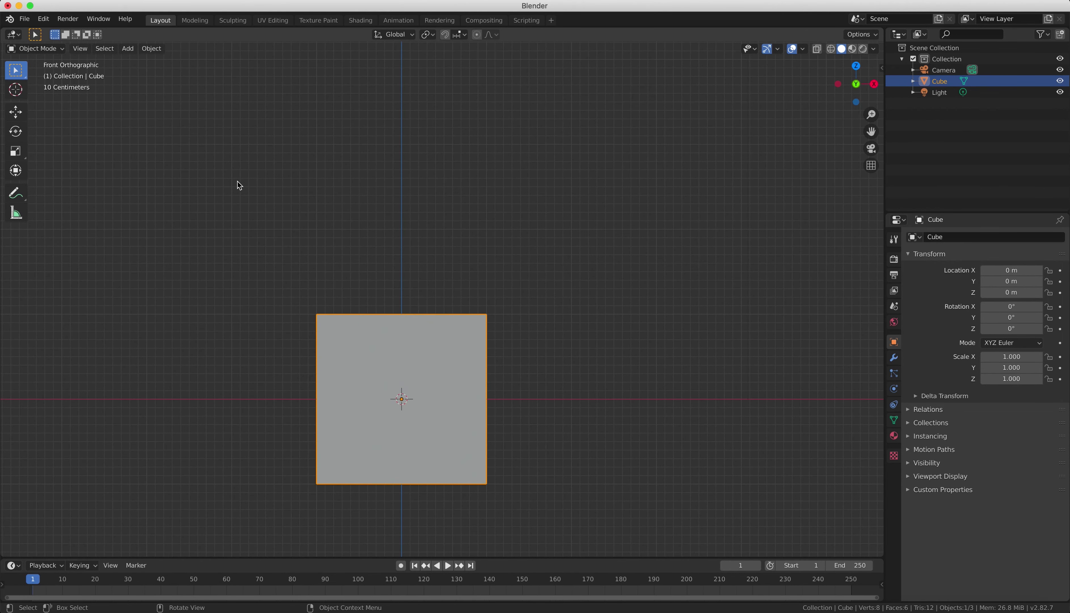
# Pan to recentre the cube, check the right and top views, and finish in Front view
pyautogui.keyDown('shift'); pyautogui.moveTo(514, 305); pyautogui.dragTo(552, 227, button='middle'); pyautogui.keyUp('shift')
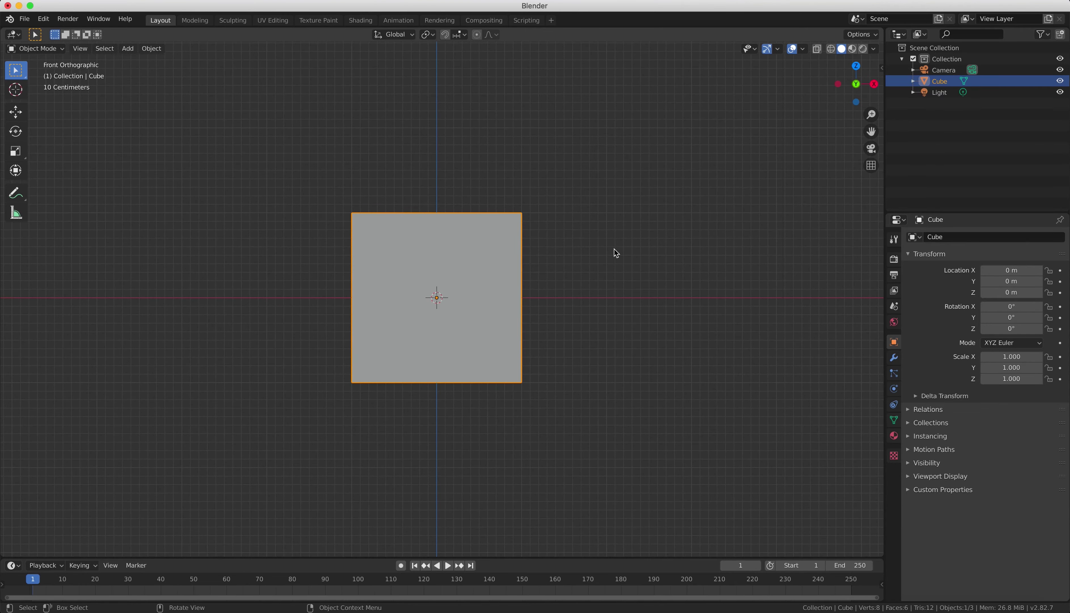
pyautogui.press('KP_3')
pyautogui.press('KP_7')
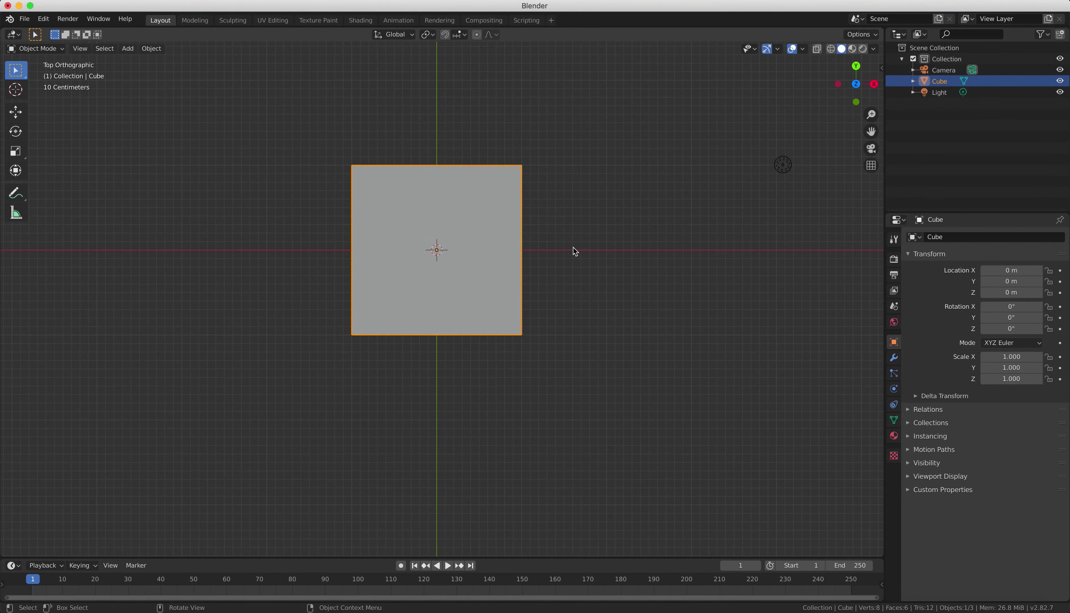
pyautogui.press('KP_1')
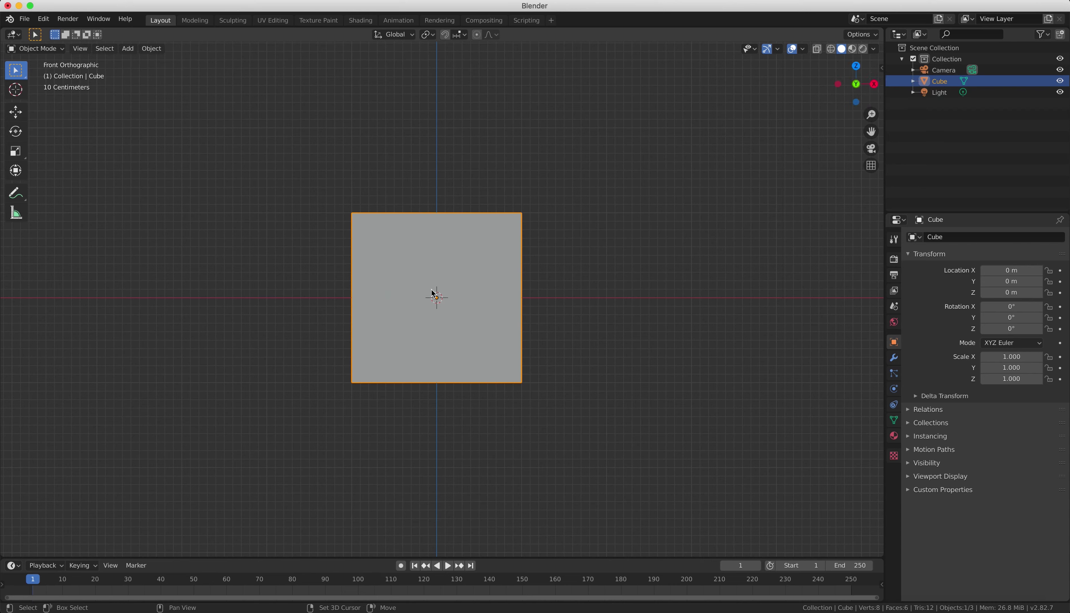
# Duplicate the cube as Cube.001 and place it 2.48 m along X
pyautogui.hotkey('shift', 'd')
pyautogui.press('x')
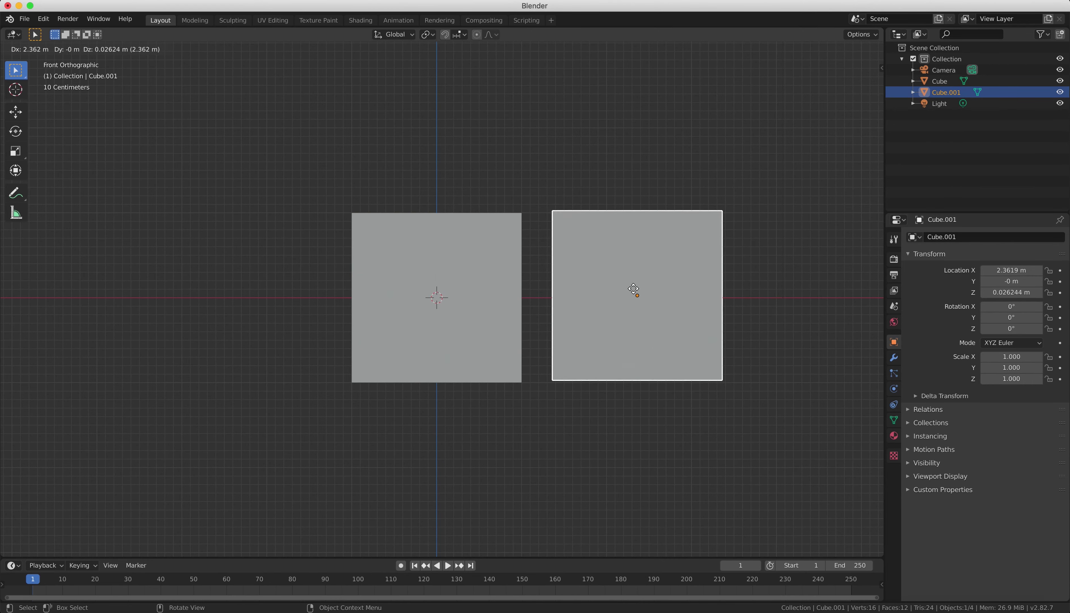
pyautogui.click(643, 291)
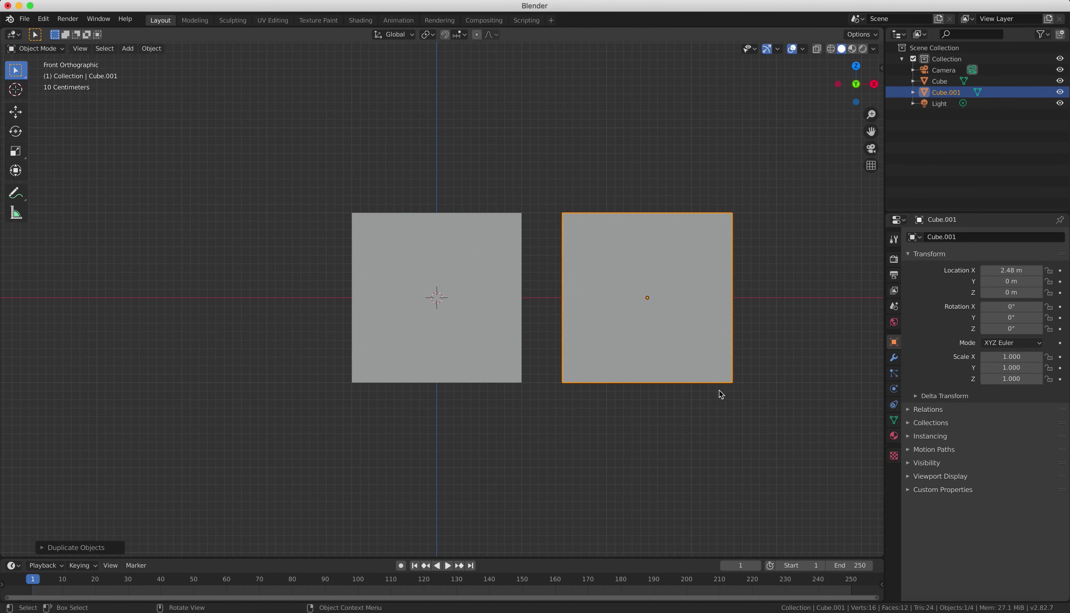
pyautogui.press('g')
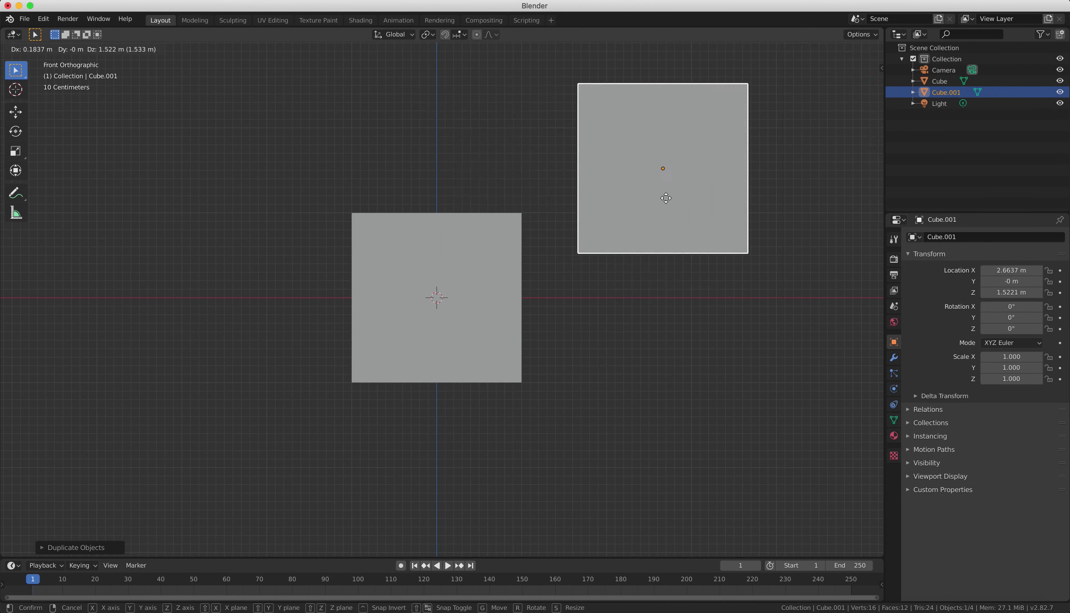
pyautogui.press('Escape')
# Select the original, then Cube.001, then the original again, and orbit to see both cubes
pyautogui.click(435, 285)
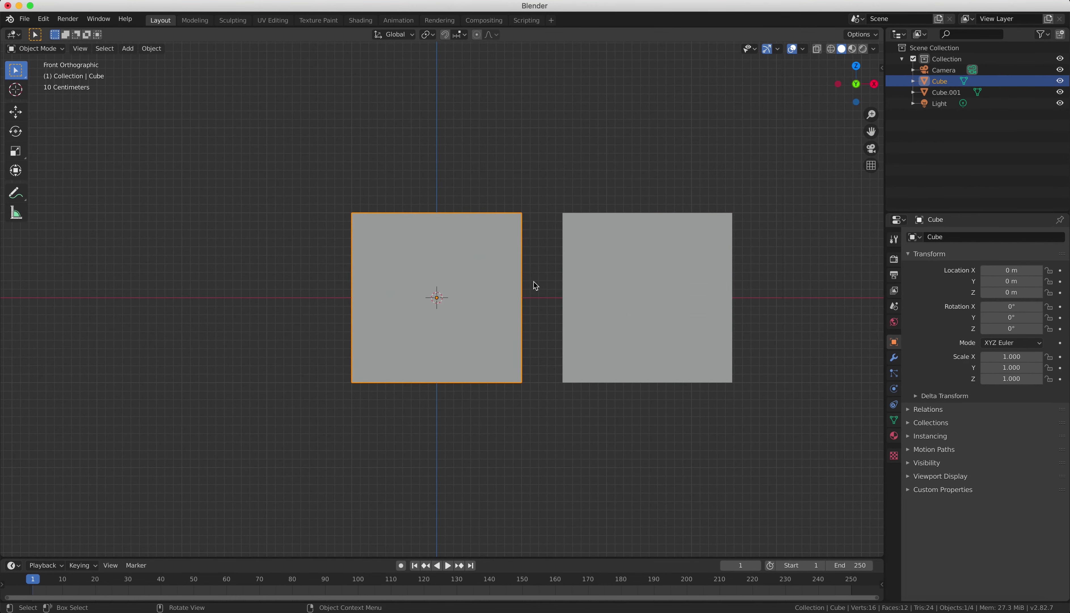
pyautogui.click(680, 282)
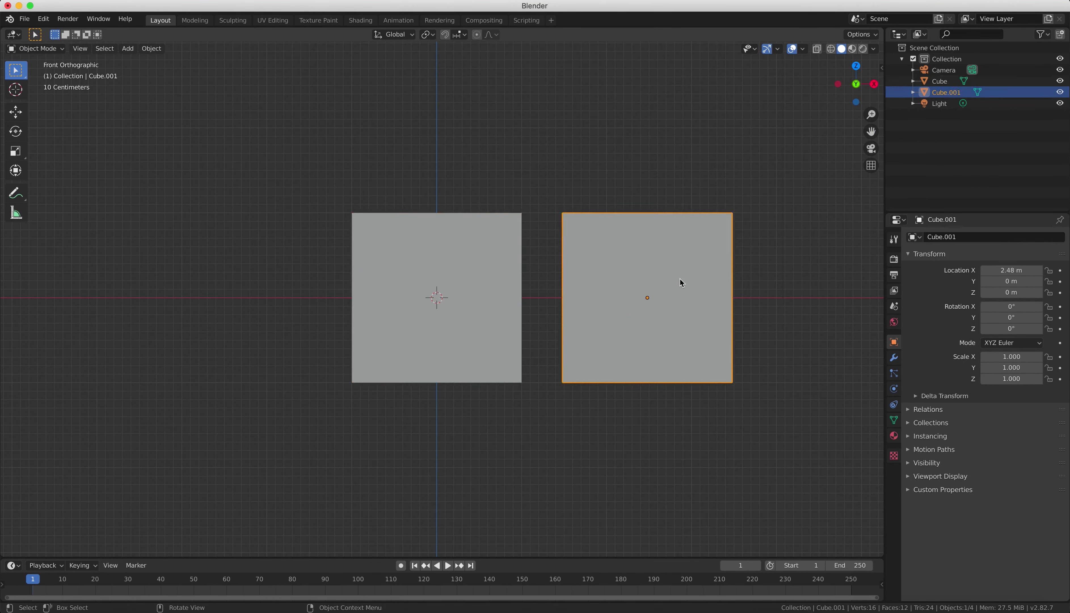
pyautogui.click(439, 267)
pyautogui.moveTo(567, 240); pyautogui.dragTo(542, 270, button='middle')
# Activate the Move tool, select Cube.001, and view both cubes from the front
pyautogui.click(16, 111)
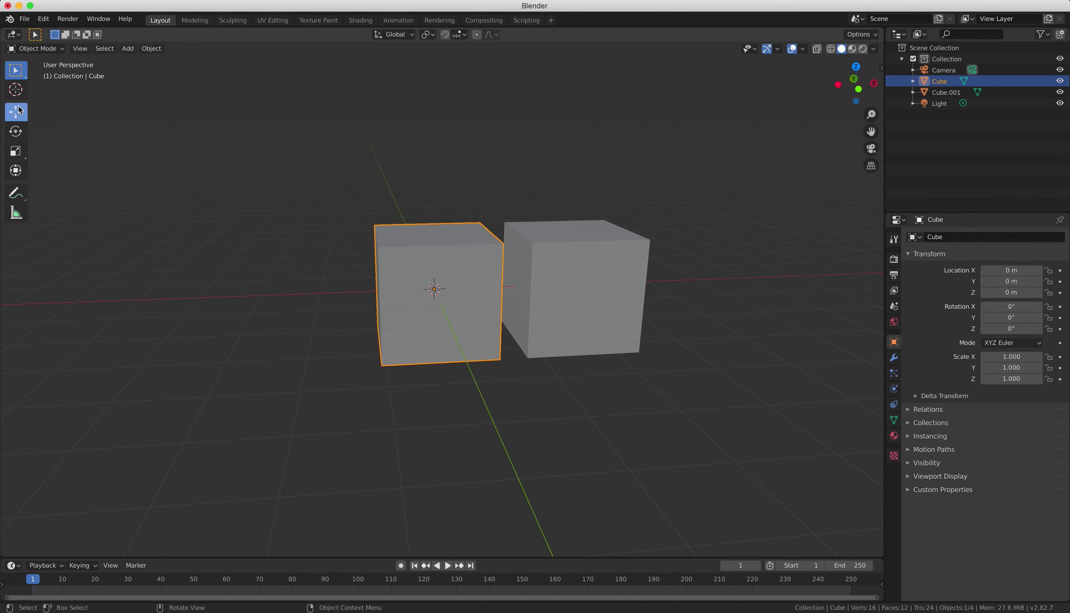
pyautogui.scroll(5, 433, 259)
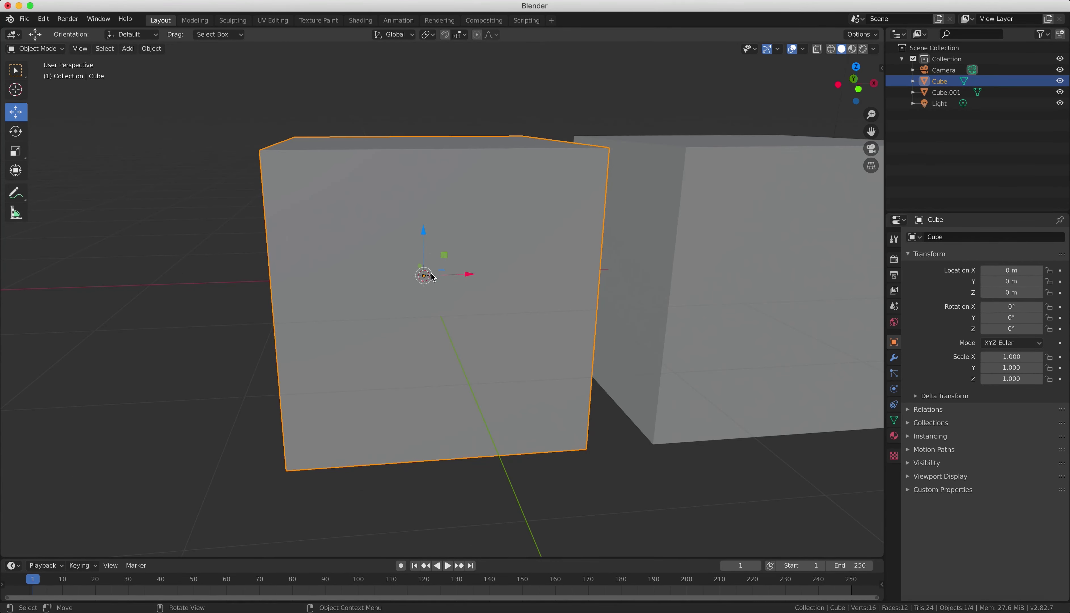
pyautogui.moveTo(483, 280); pyautogui.dragTo(556, 267, button='middle')
pyautogui.scroll(-5, 509, 272)
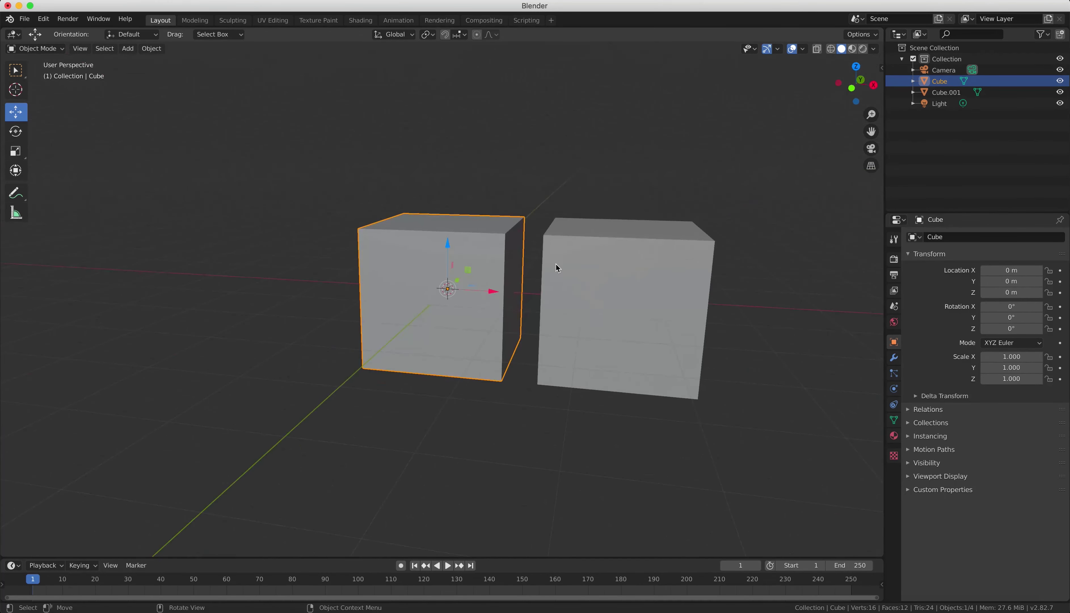
pyautogui.click(603, 298)
pyautogui.moveTo(691, 299); pyautogui.dragTo(564, 353, button='middle')
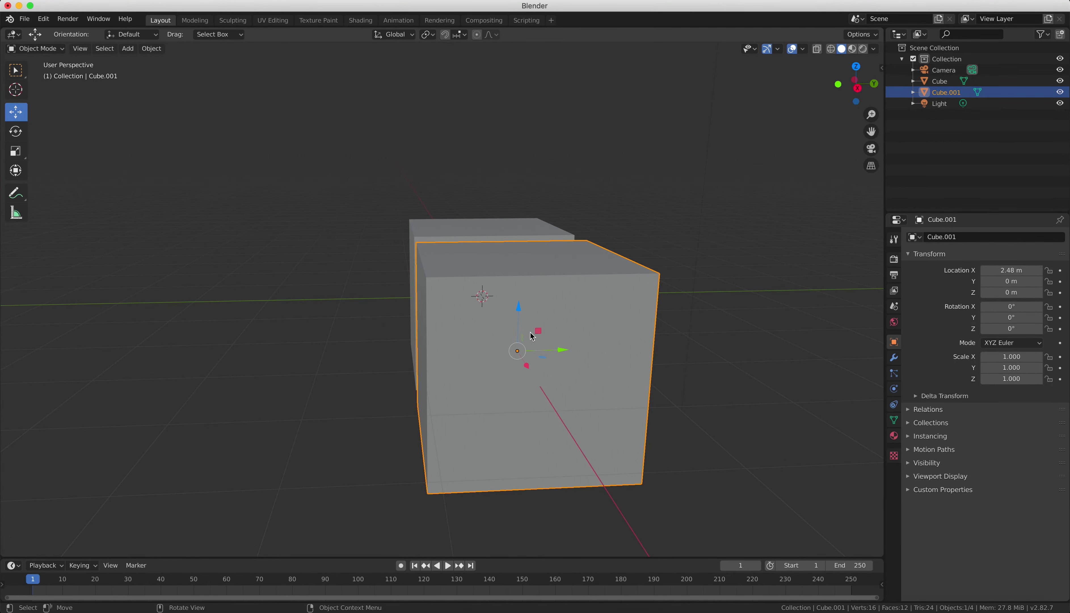
pyautogui.press('KP_1')
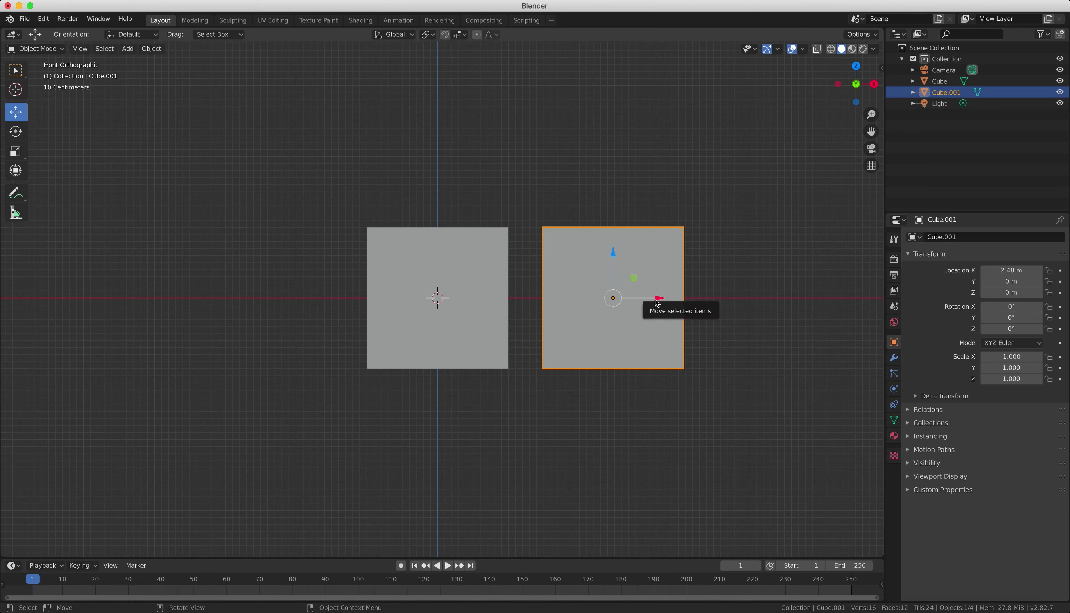
# Drag the gizmo arrows to move Cube.001 to X 2.7398, Y 0.17313, Z 0.023619 m
pyautogui.moveTo(657, 302); pyautogui.dragTo(662, 255)
pyautogui.moveTo(767, 275); pyautogui.dragTo(655, 364, button='middle')
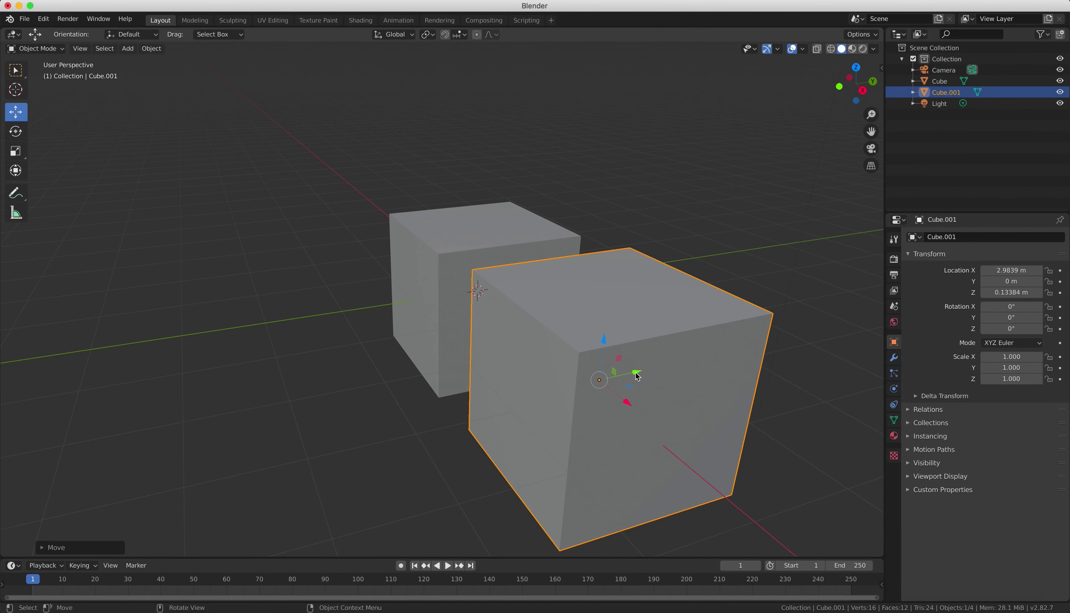
pyautogui.moveTo(644, 373); pyautogui.dragTo(668, 366)
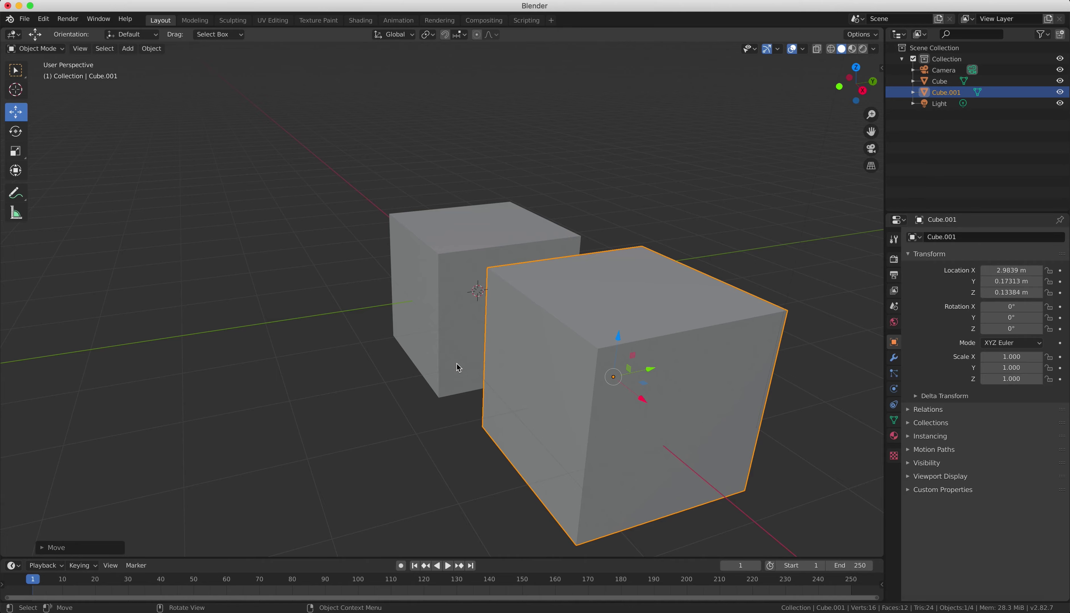
pyautogui.press('KP_1')
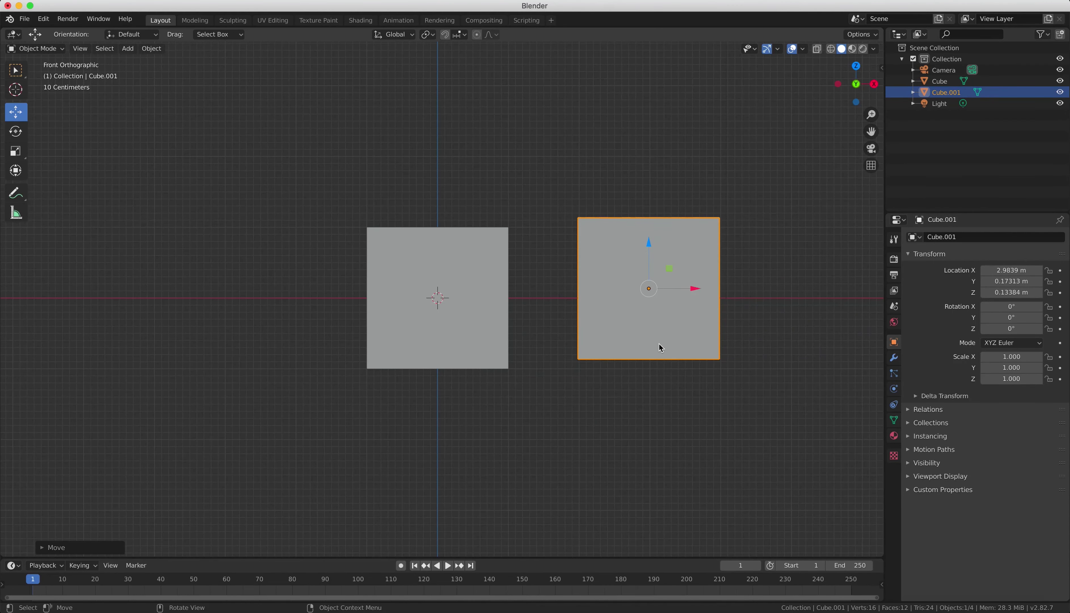
pyautogui.moveTo(651, 248); pyautogui.dragTo(652, 255)
pyautogui.moveTo(693, 296); pyautogui.dragTo(634, 263)
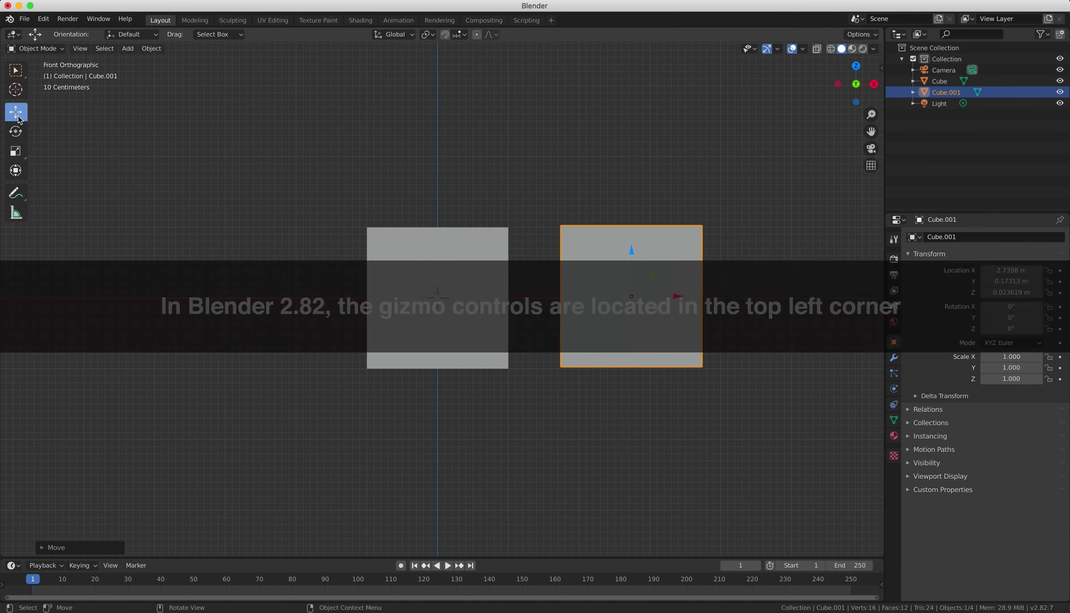
# Rotate Cube.001 about the Y axis, then stretch it along X and Z
pyautogui.click(17, 132)
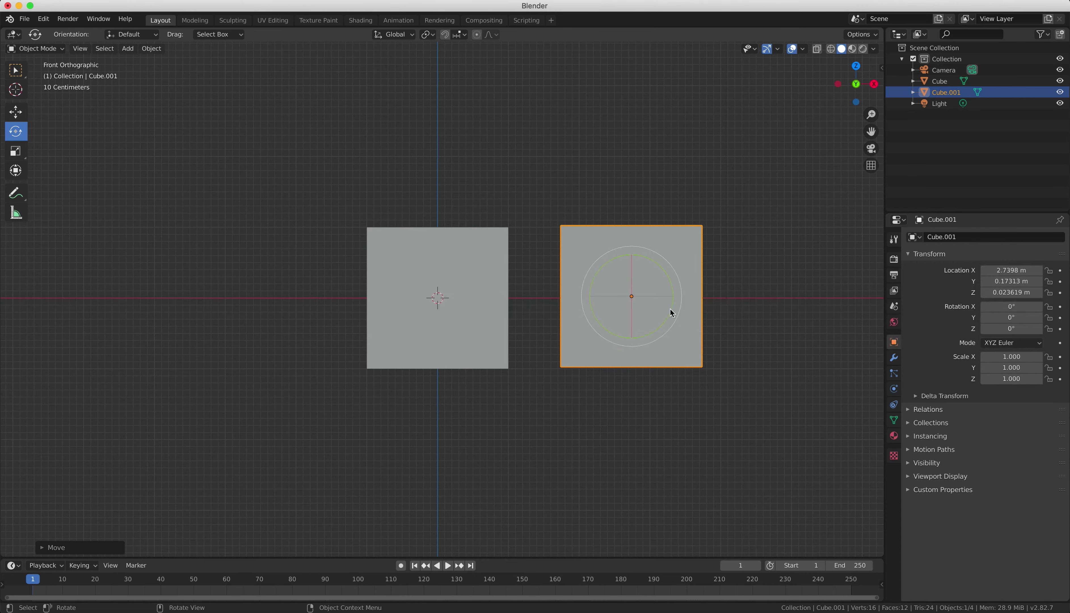
pyautogui.moveTo(672, 313); pyautogui.dragTo(716, 442)
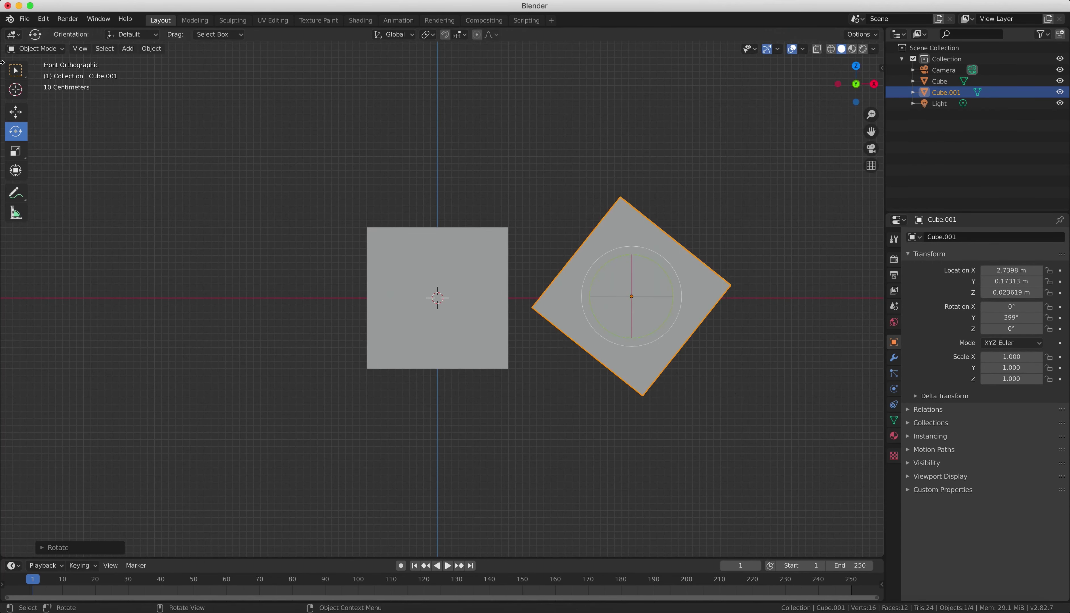
pyautogui.click(17, 152)
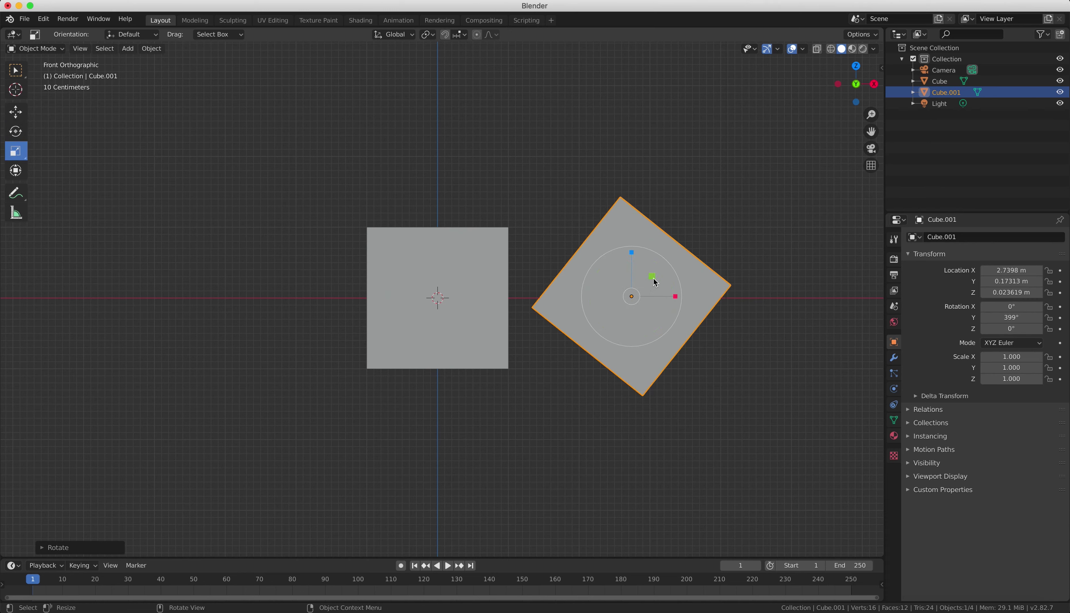
pyautogui.moveTo(677, 300)
pyautogui.mouseDown()
pyautogui.moveTo(716, 295)
pyautogui.moveTo(678, 296)
pyautogui.mouseUp()
pyautogui.moveTo(631, 253)
pyautogui.mouseDown()
pyautogui.moveTo(623, 221)
pyautogui.moveTo(618, 245)
pyautogui.mouseUp()
# Tumble Cube.001 to rotation -32.4°, 394°, -19.5° and narrow it to scale 0.707, 1.000, 0.864
pyautogui.click(16, 133)
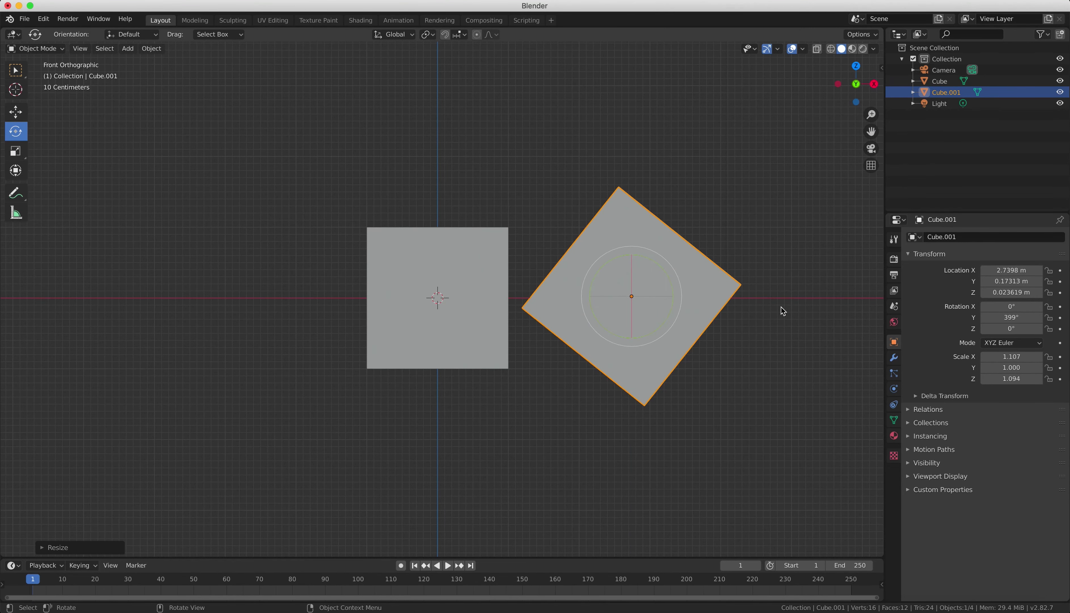
pyautogui.moveTo(781, 307); pyautogui.dragTo(669, 320, button='middle')
pyautogui.moveTo(594, 299); pyautogui.dragTo(637, 288)
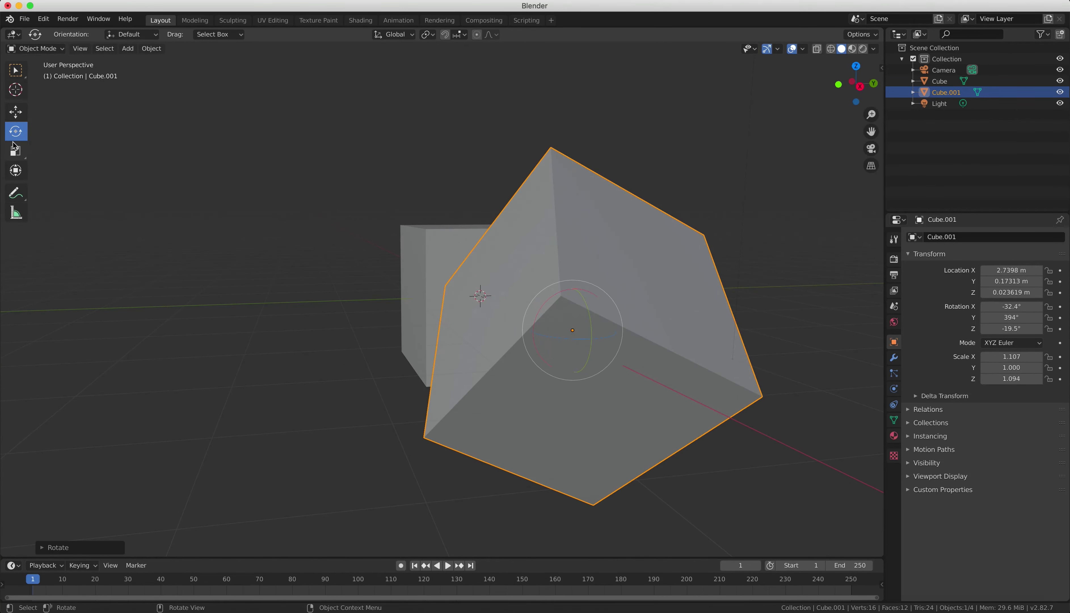
pyautogui.click(17, 150)
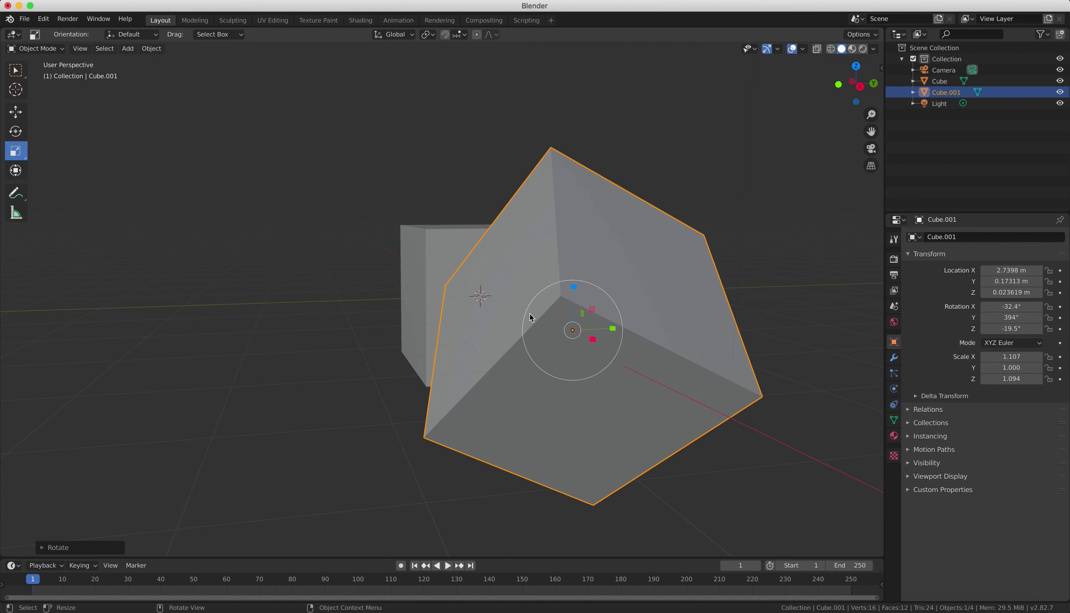
pyautogui.moveTo(593, 339)
pyautogui.mouseDown()
pyautogui.moveTo(650, 353)
pyautogui.moveTo(562, 321)
pyautogui.moveTo(583, 335)
pyautogui.mouseUp()
pyautogui.click(15, 70)
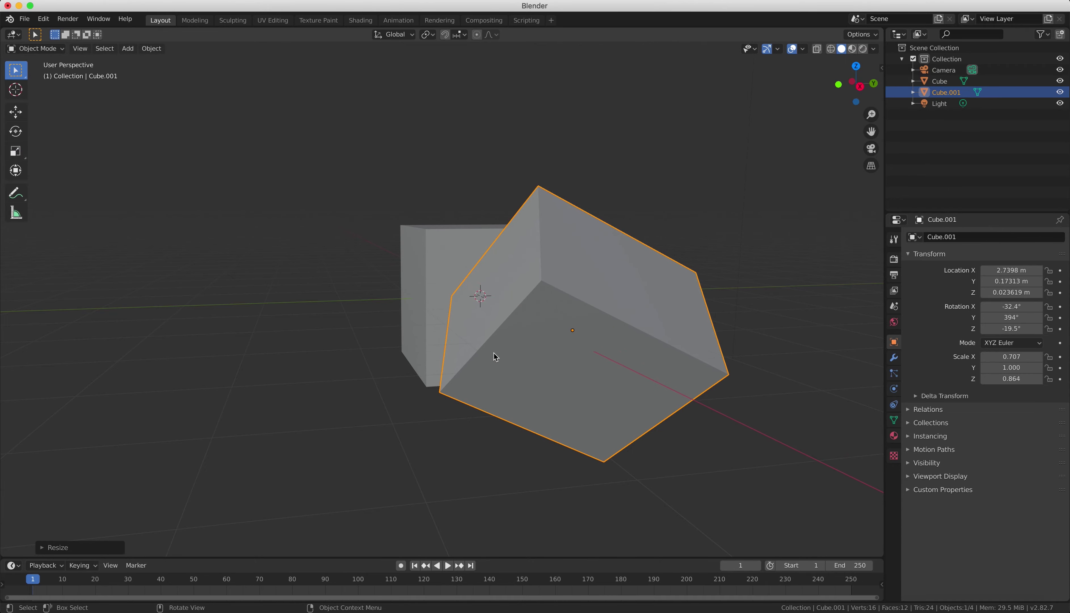
pyautogui.moveTo(494, 358); pyautogui.dragTo(829, 167, button='middle')
pyautogui.click(873, 83)
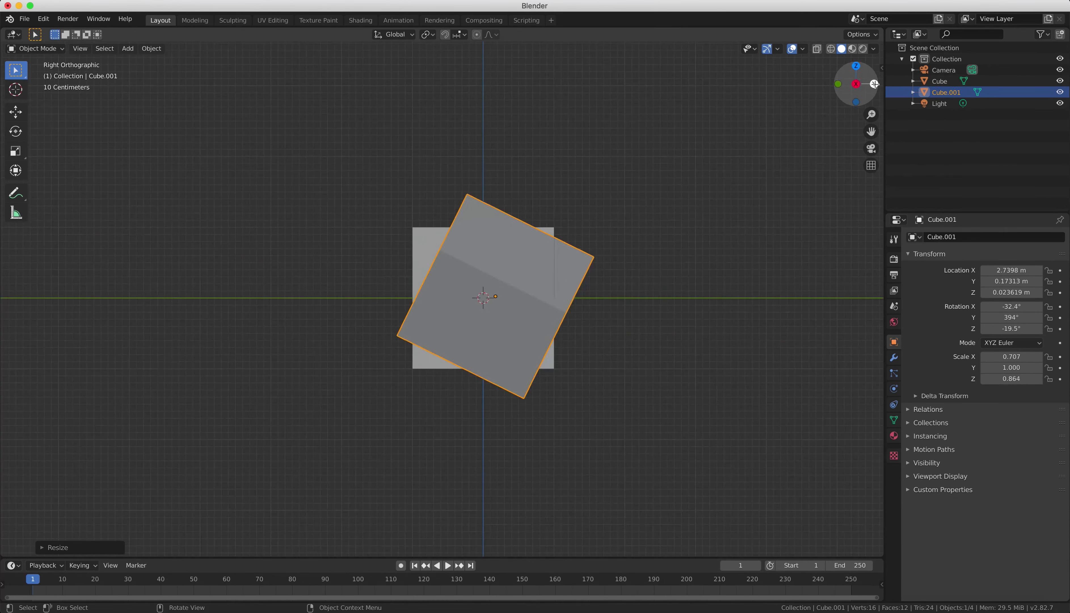
pyautogui.click(856, 67)
pyautogui.click(857, 83)
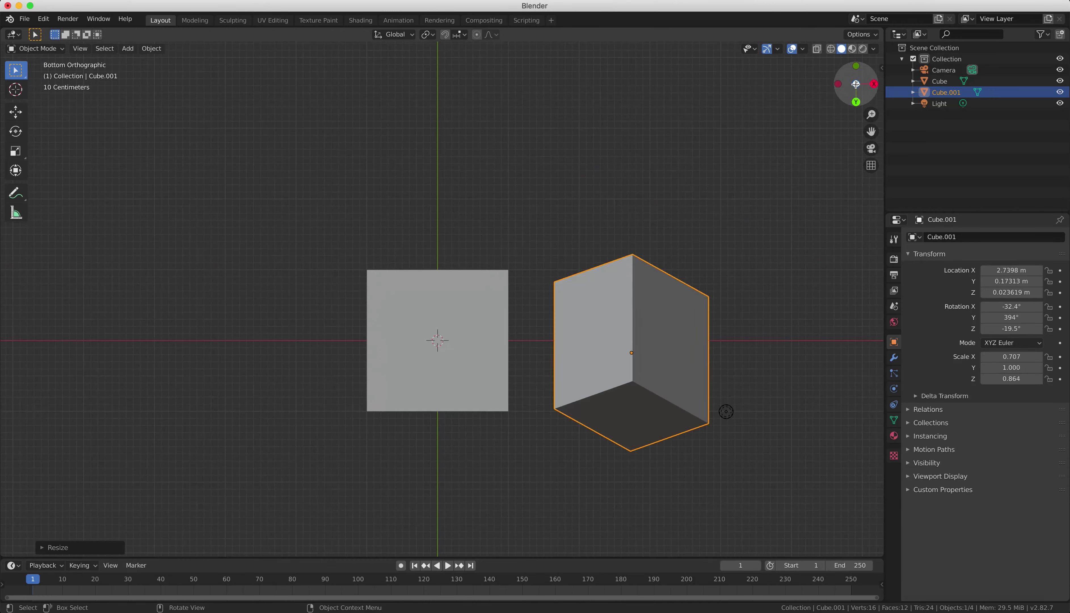
pyautogui.press('KP_1')
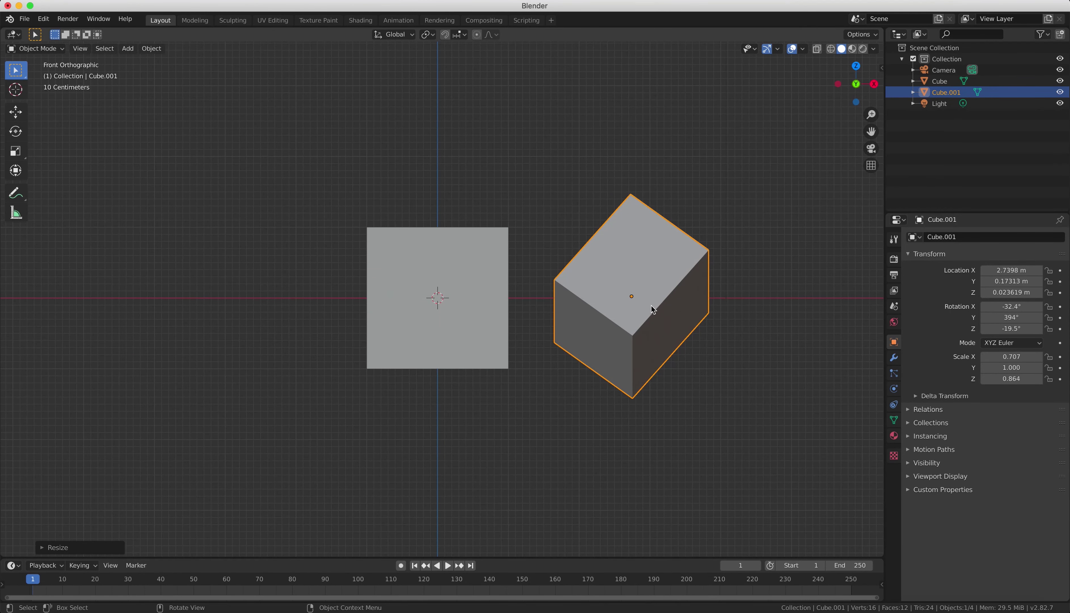
pyautogui.click(412, 253)
pyautogui.press('g')
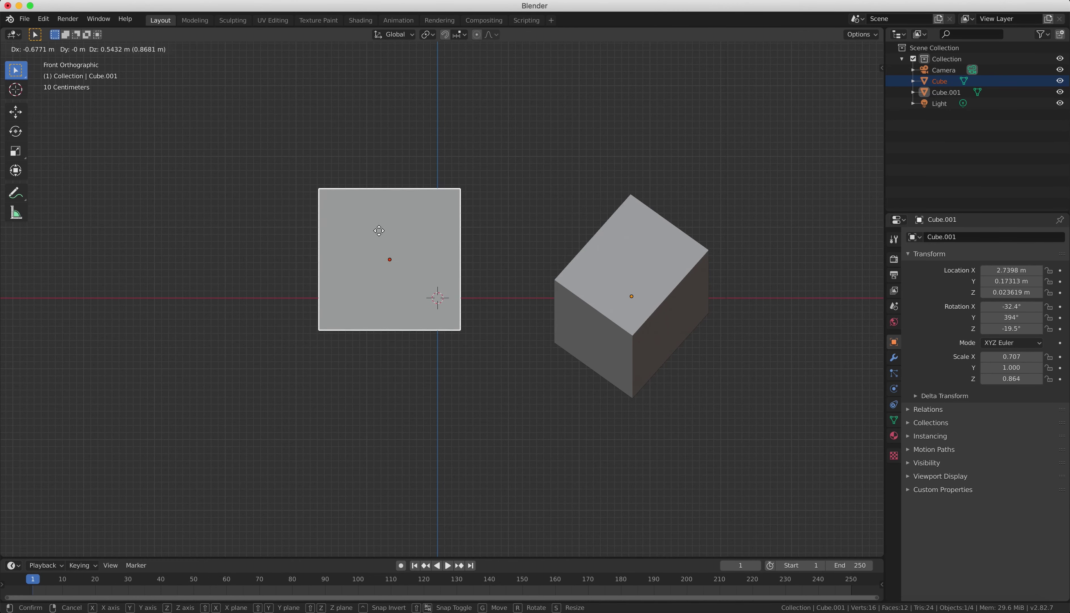
pyautogui.press('Escape')
pyautogui.press('r')
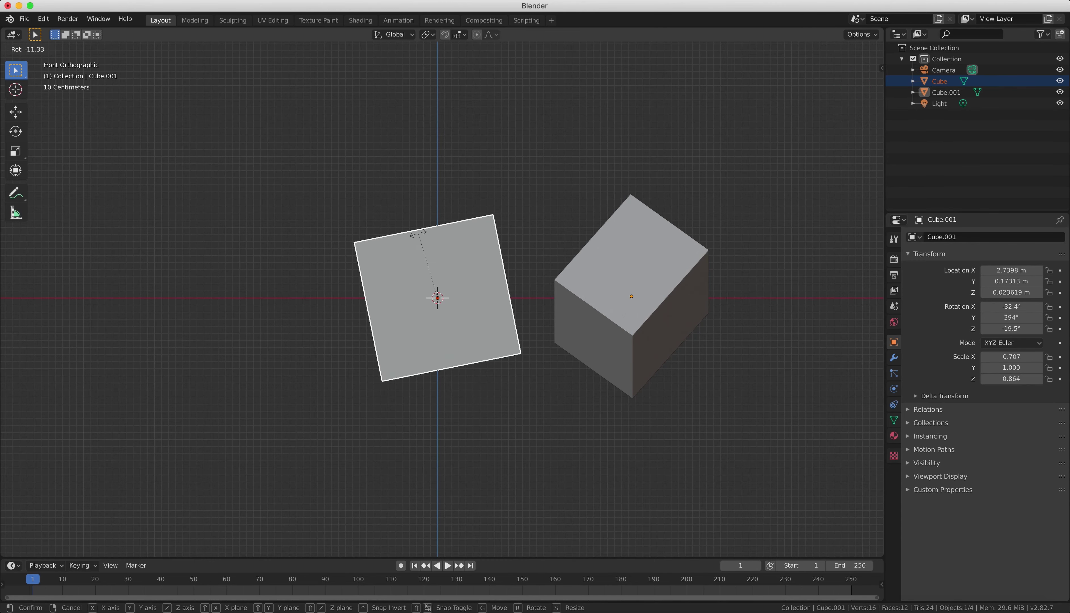
pyautogui.press('Escape')
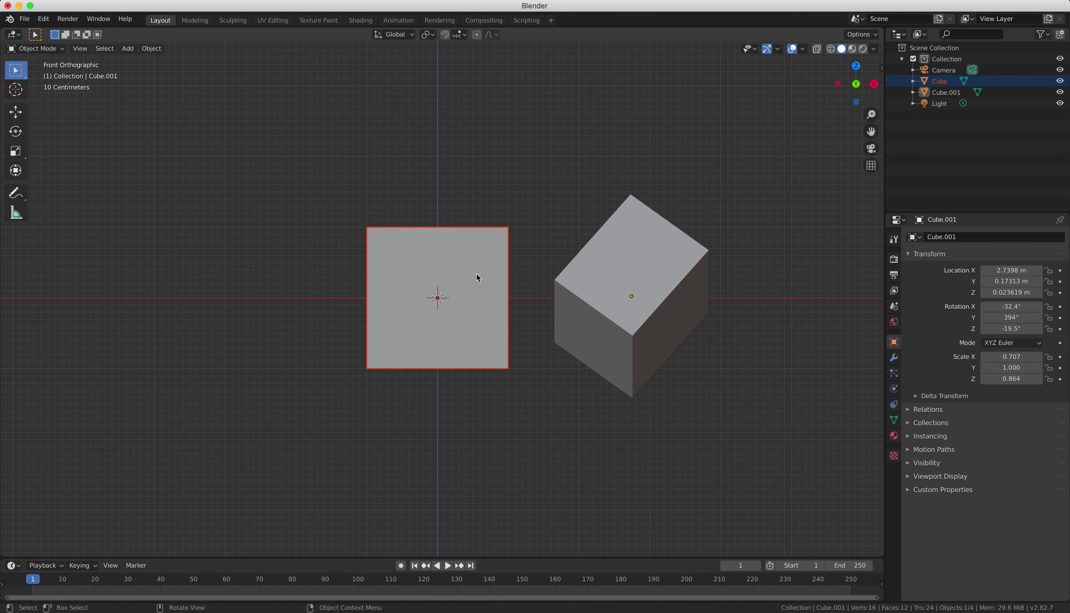
pyautogui.press('s')
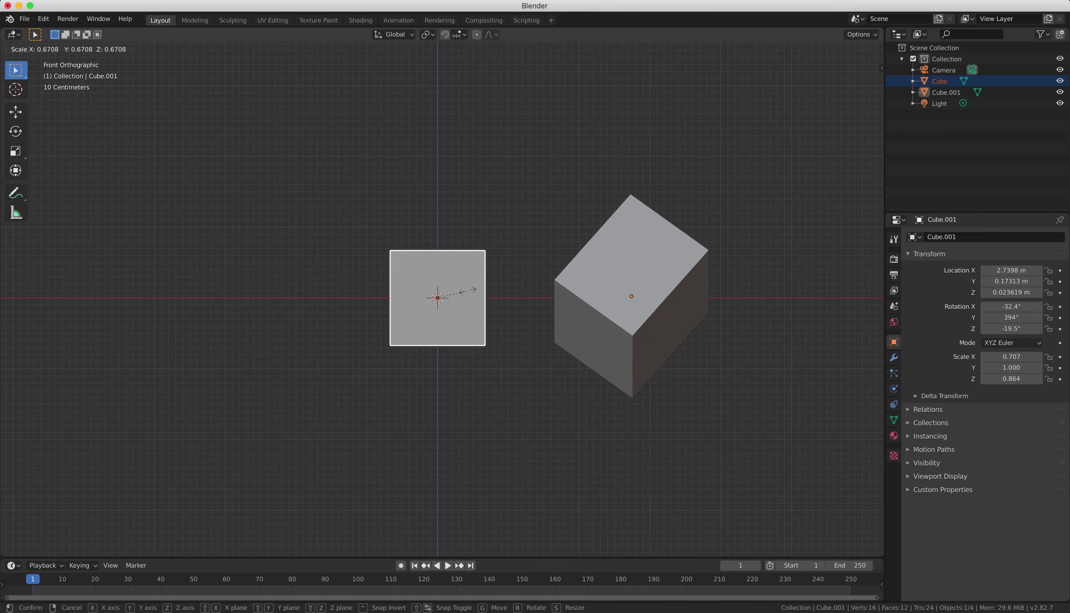
pyautogui.click(484, 283)
pyautogui.moveTo(624, 275)
pyautogui.mouseDown(button='middle')
pyautogui.moveTo(581, 276)
pyautogui.moveTo(640, 275)
pyautogui.mouseUp(button='middle')
pyautogui.moveTo(529, 280); pyautogui.dragTo(530, 317, button='middle')
pyautogui.press('KP_1')
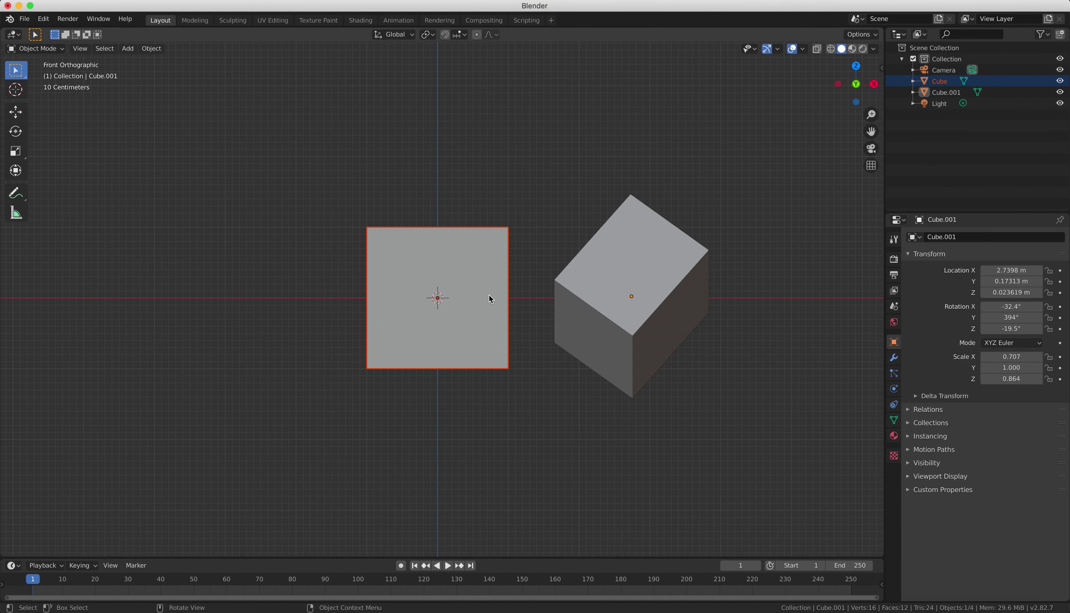
pyautogui.scroll(-2, 490, 297)
pyautogui.scroll(3, 494, 296)
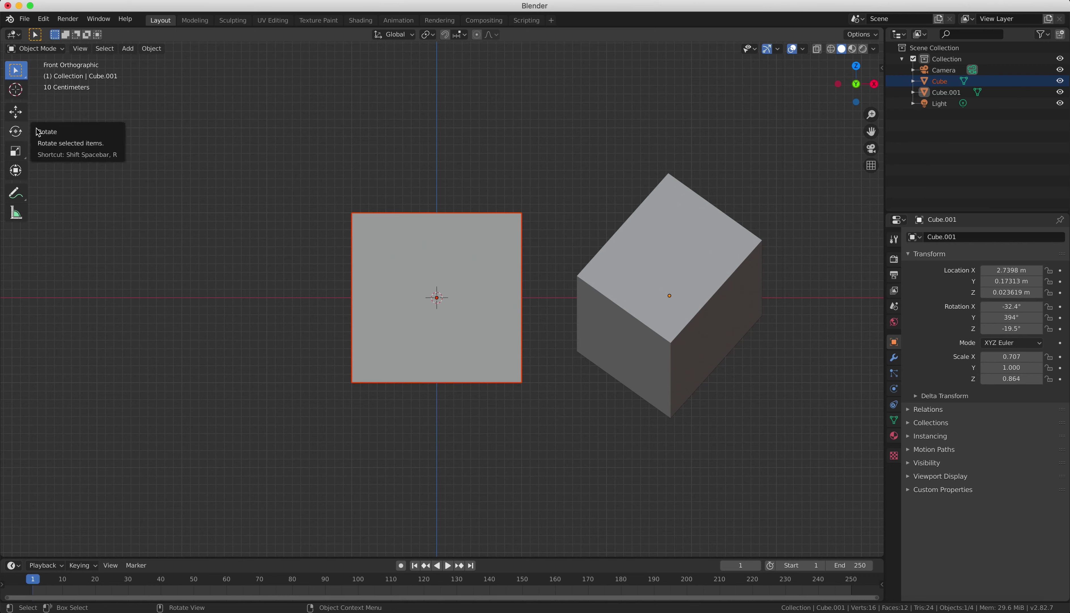
pyautogui.press('r')
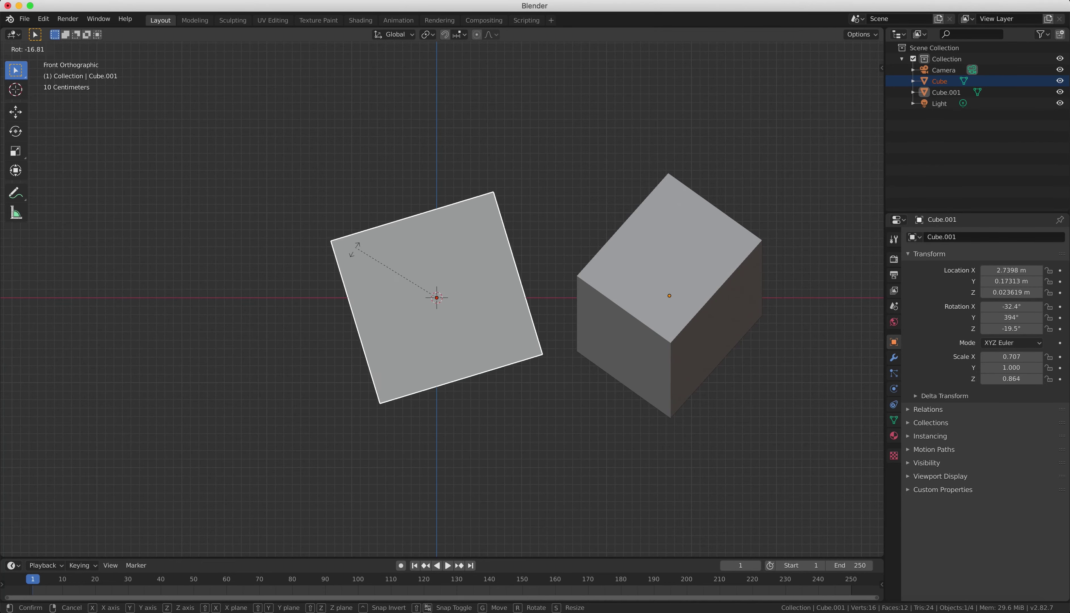
pyautogui.press('Escape')
pyautogui.press('KP_3')
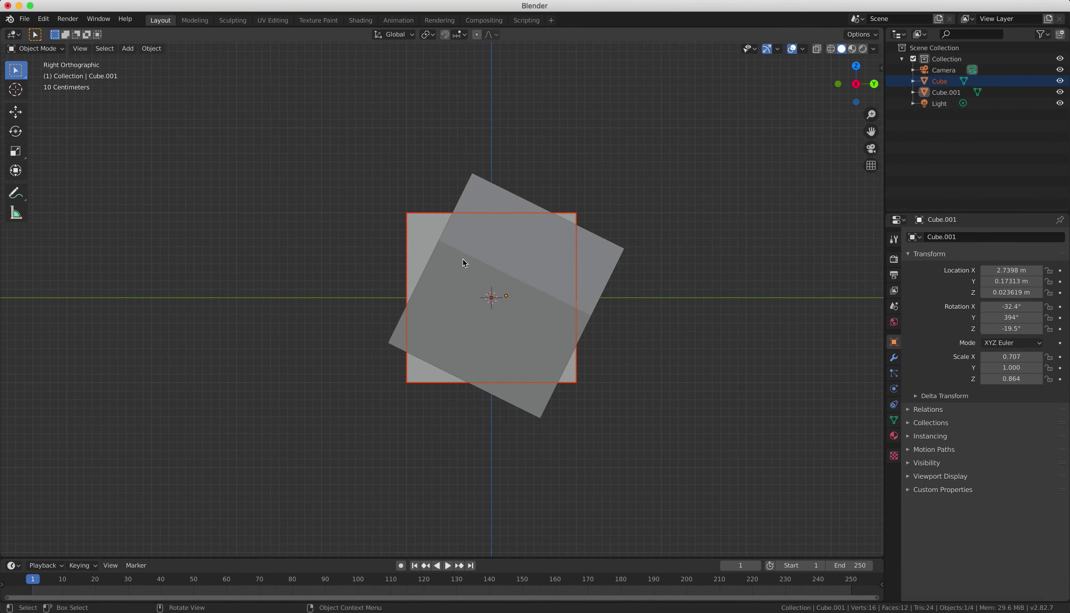
pyautogui.press('r')
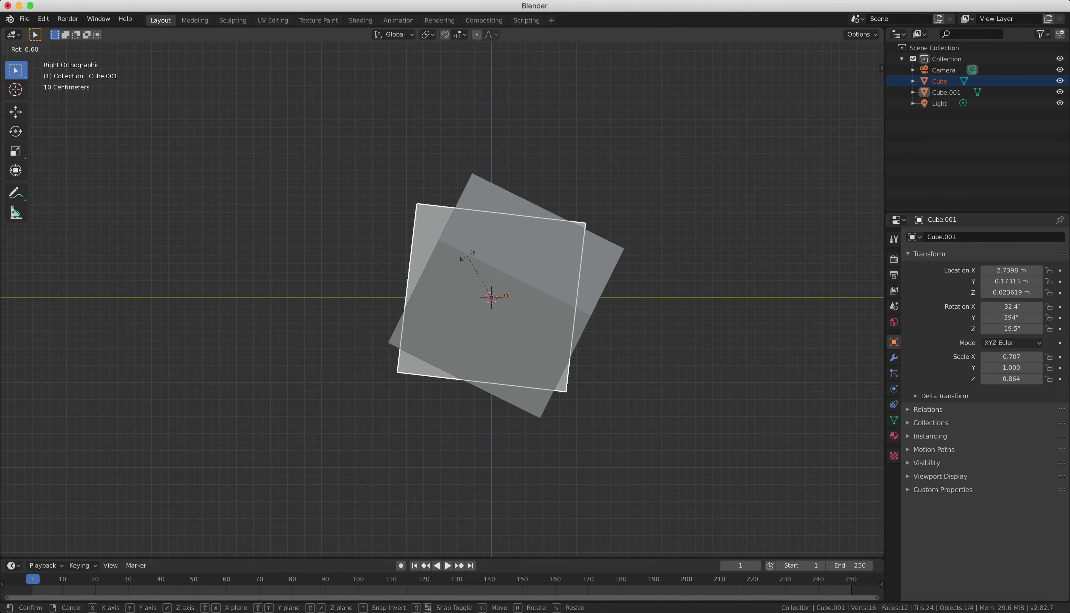
pyautogui.press('Escape')
pyautogui.press('KP_7')
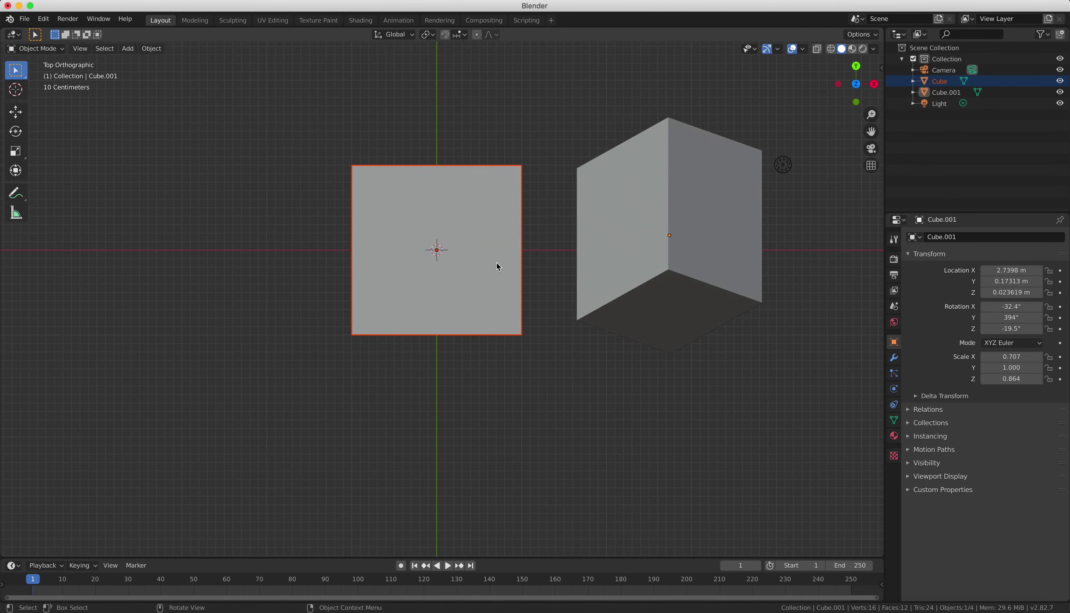